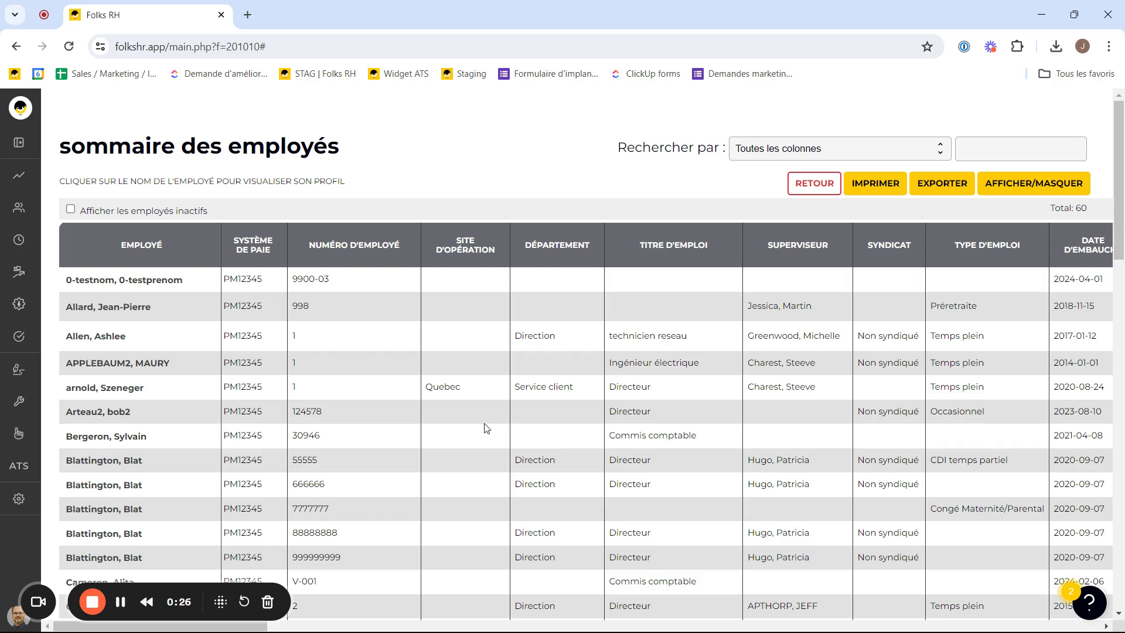
Open the export selection for the employee summary and deselect all of its columns
{"action": "left_click", "coordinate": [944, 189]}
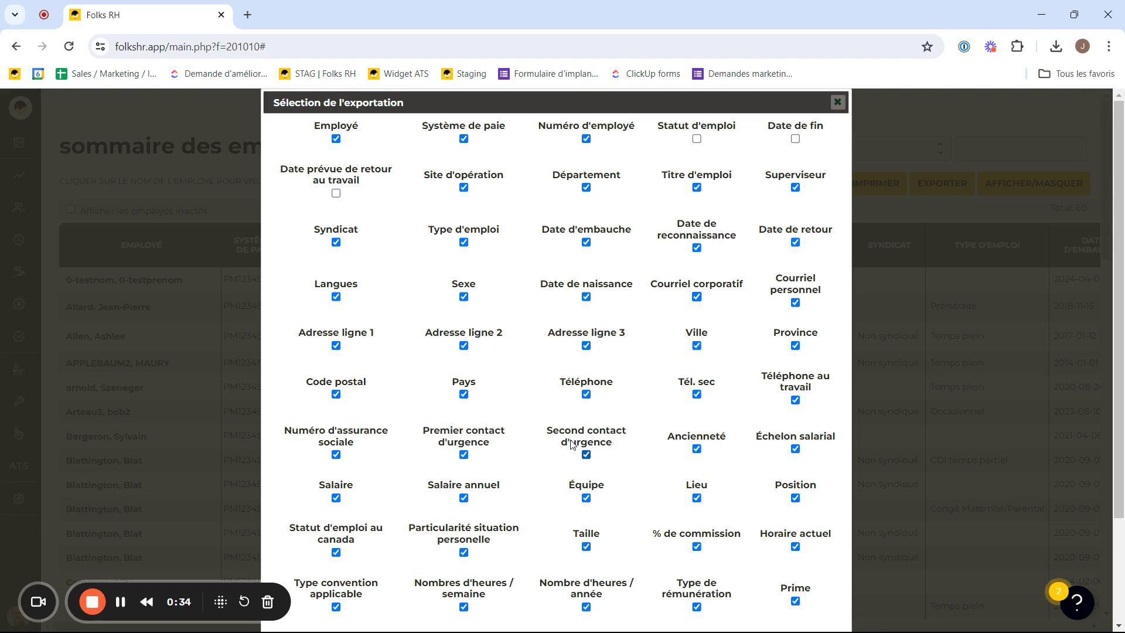
{"action": "scroll", "coordinate": [513, 312], "scroll_direction": "down", "scroll_amount": 3}
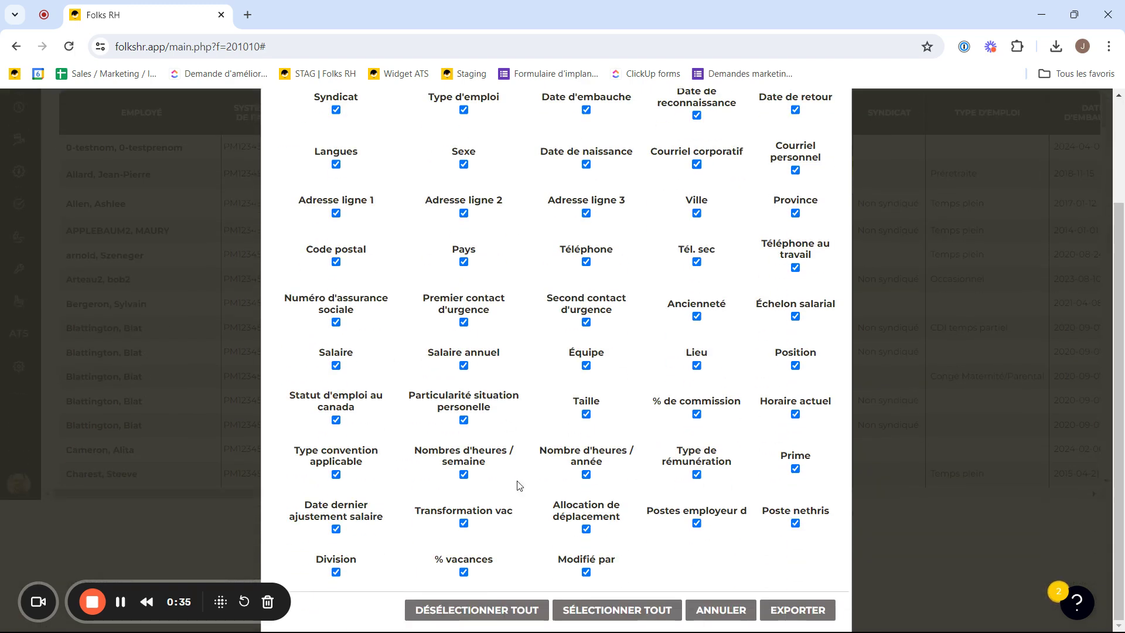
{"action": "left_click", "coordinate": [495, 610]}
{"action": "scroll", "coordinate": [539, 547], "scroll_direction": "up", "scroll_amount": 3}
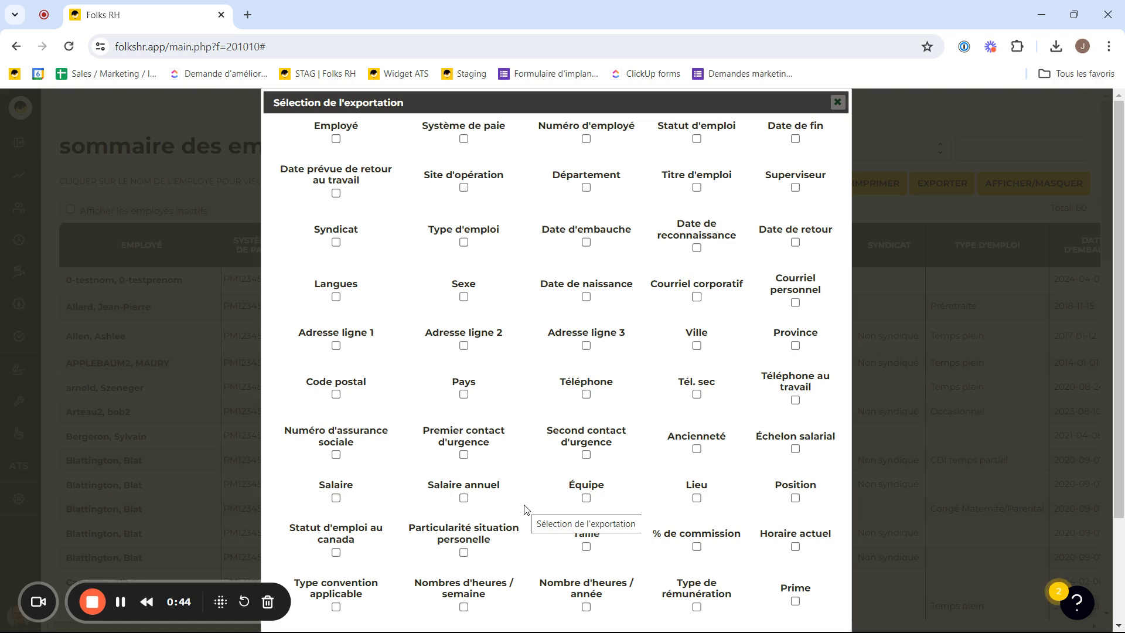
{"action": "scroll", "coordinate": [525, 511], "scroll_direction": "down", "scroll_amount": 3}
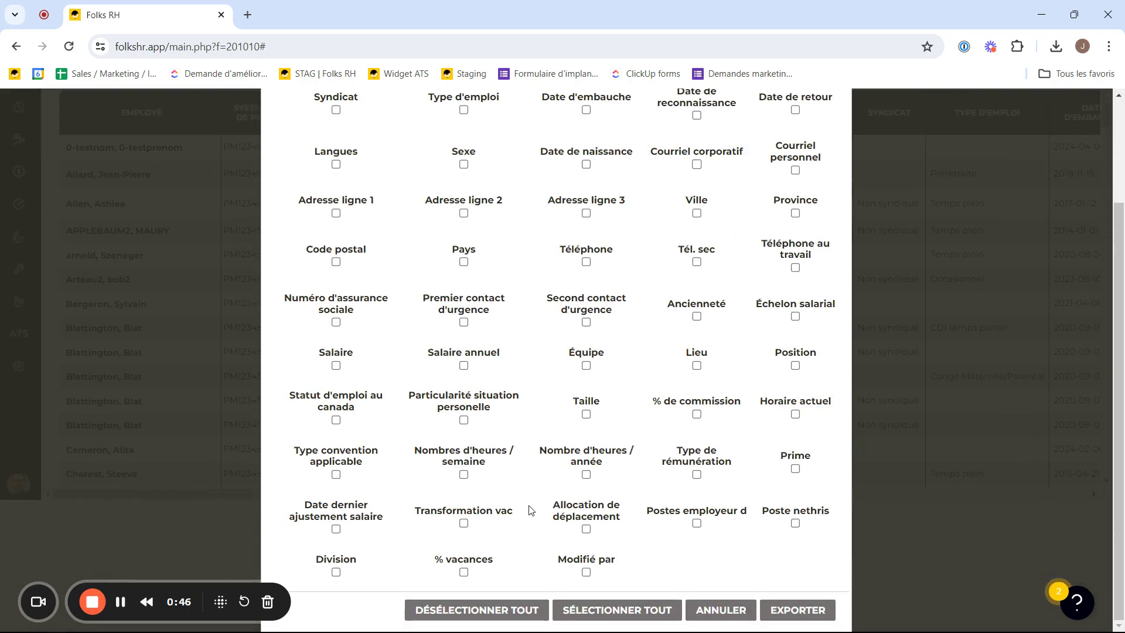
{"action": "scroll", "coordinate": [529, 513], "scroll_direction": "up", "scroll_amount": 3}
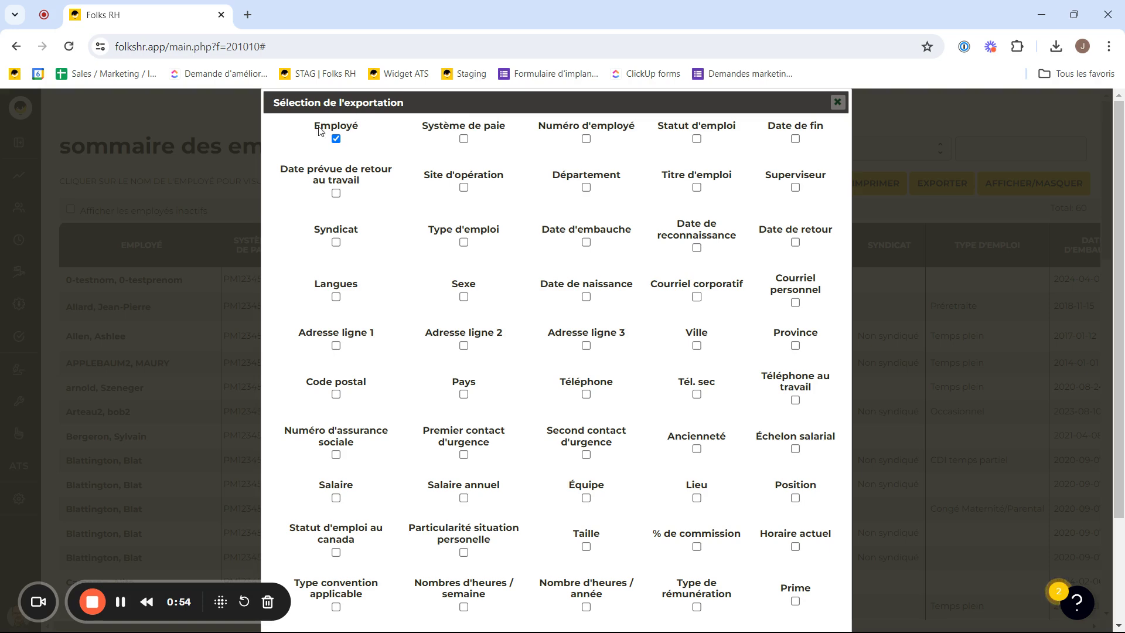
Select only the Employé, Numéro d'employé and Titre d'emploi columns and export the employee list
{"action": "left_click", "coordinate": [586, 139]}
{"action": "left_click", "coordinate": [696, 187]}
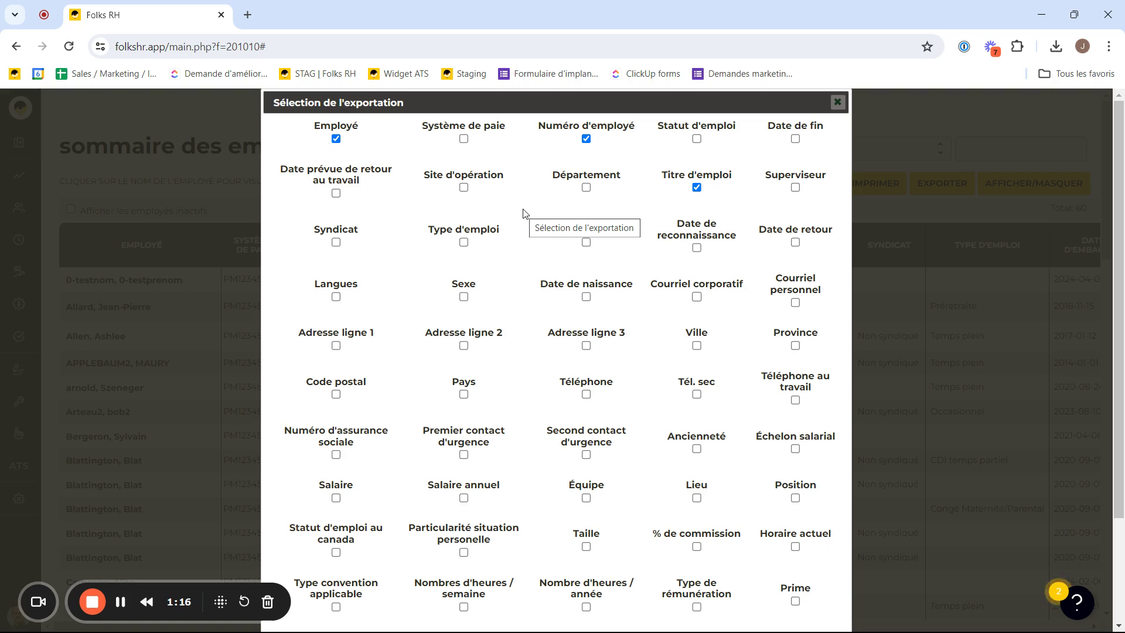
{"action": "scroll", "coordinate": [524, 220], "scroll_direction": "down", "scroll_amount": 3}
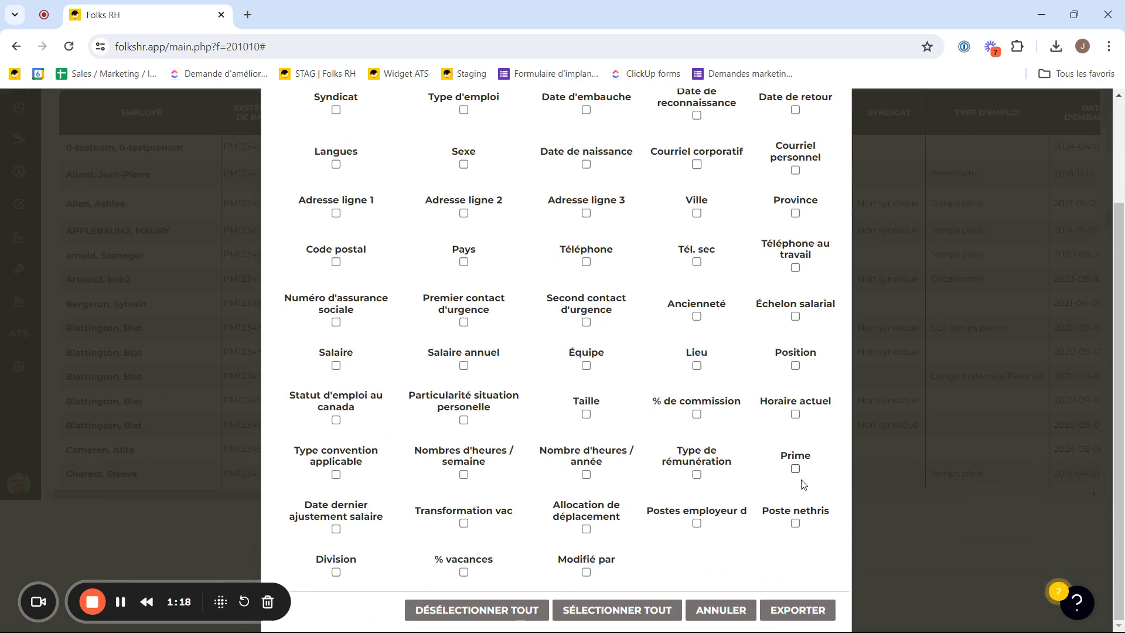
{"action": "left_click", "coordinate": [807, 617]}
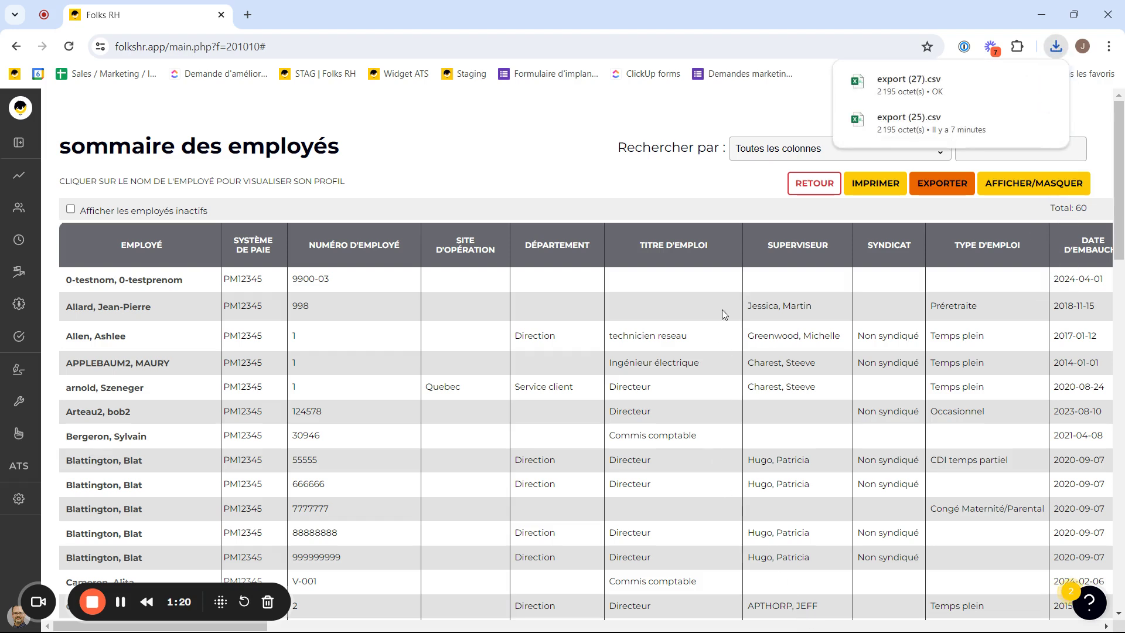
Open the downloaded export (27).csv in Excel, decline the data conversion and maximize the window
{"action": "left_click", "coordinate": [916, 87]}
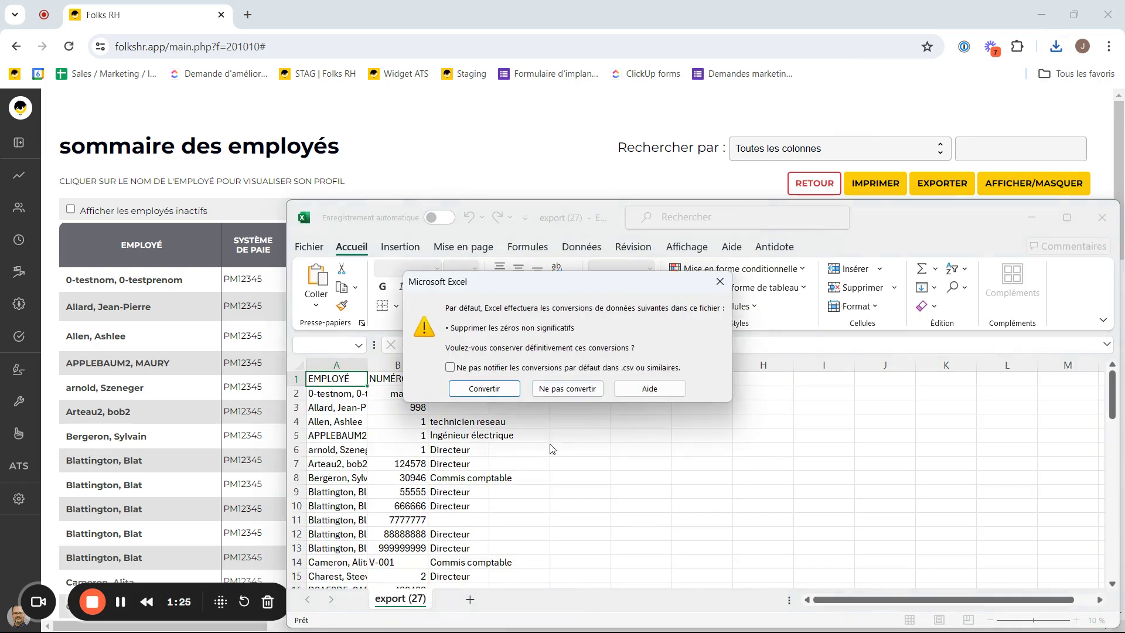
{"action": "left_click", "coordinate": [567, 389]}
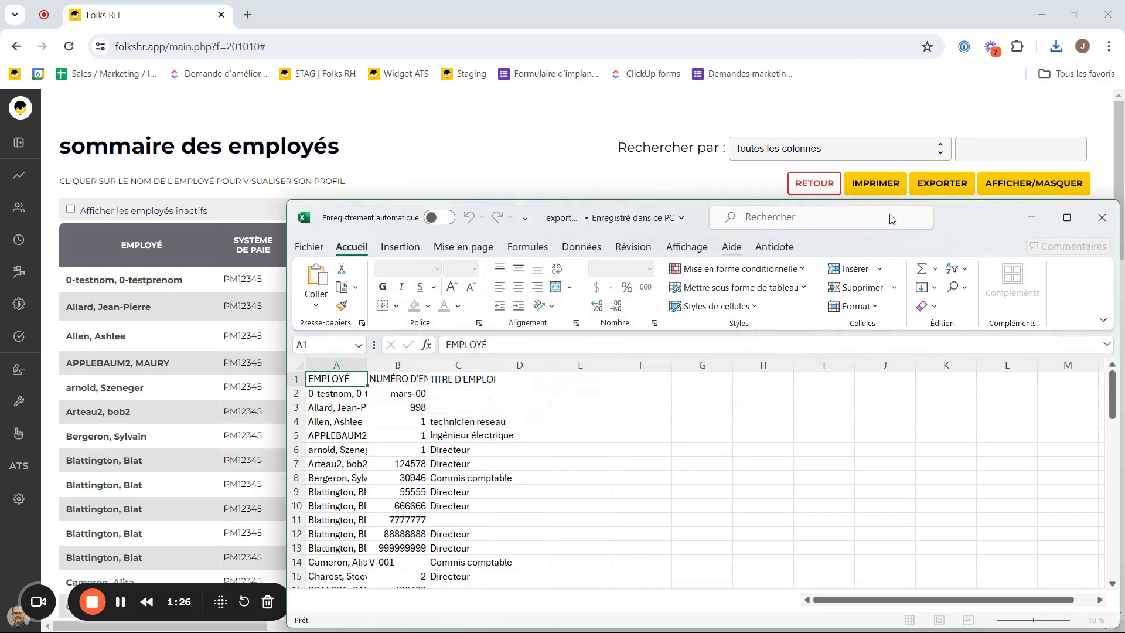
{"action": "left_click", "coordinate": [1067, 218]}
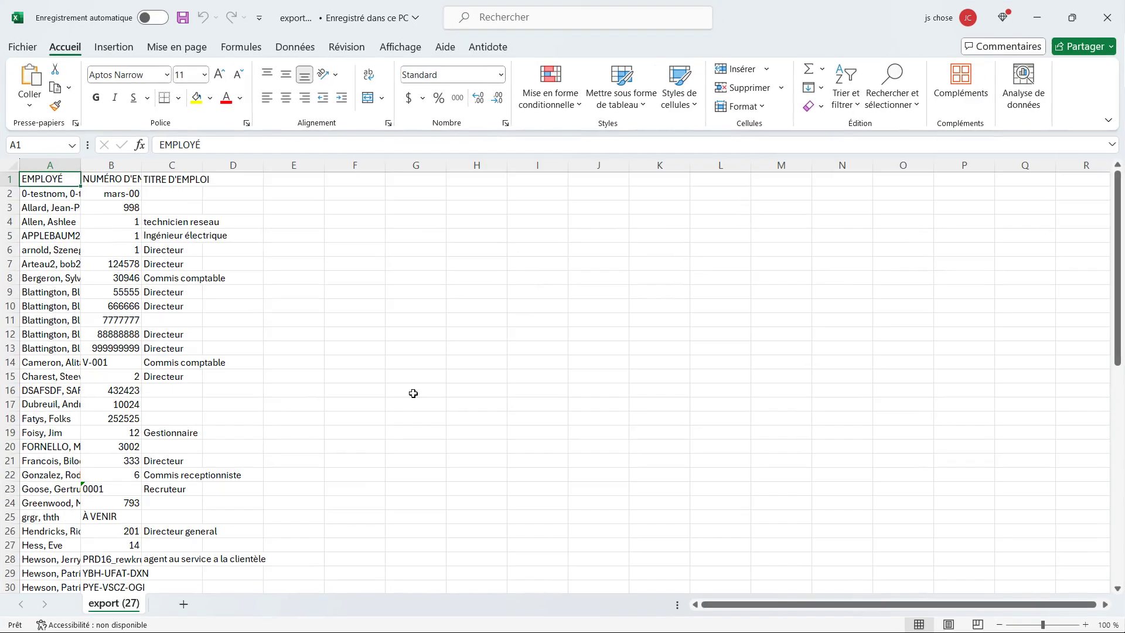
Fit the widths of columns A, B and C to their contents
{"action": "double_click", "coordinate": [81, 168]}
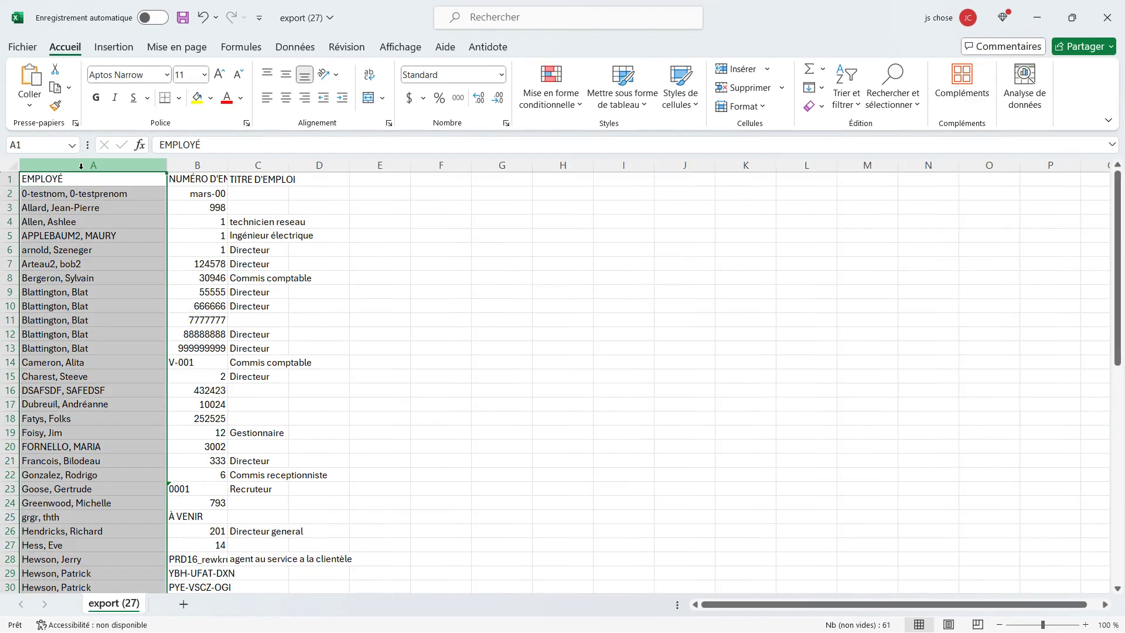
{"action": "left_click", "coordinate": [94, 264]}
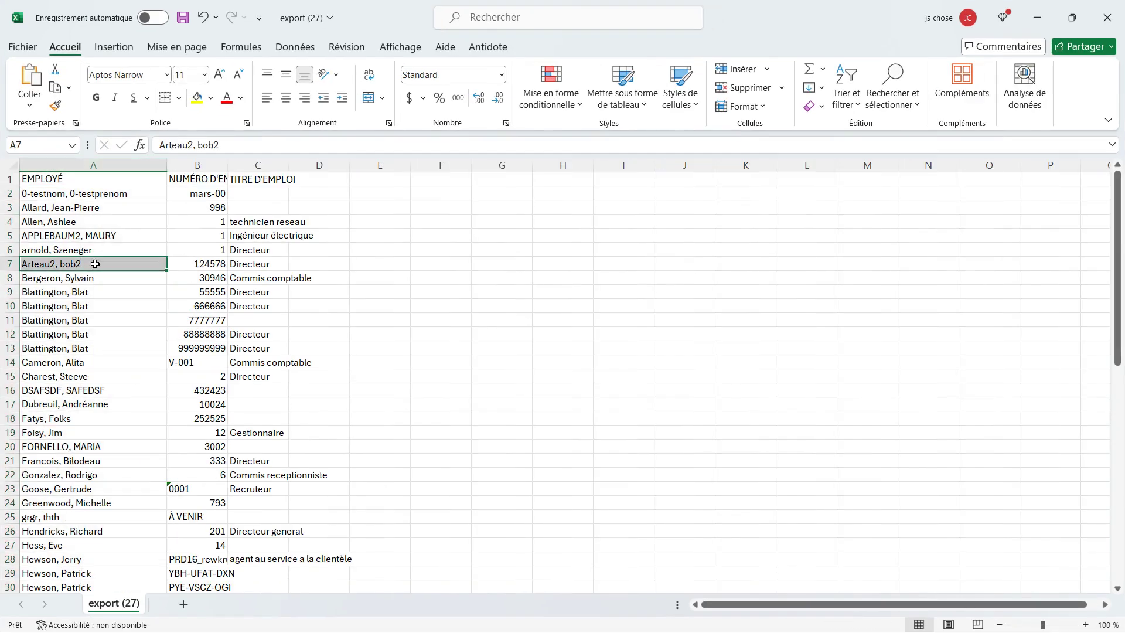
{"action": "double_click", "coordinate": [228, 165]}
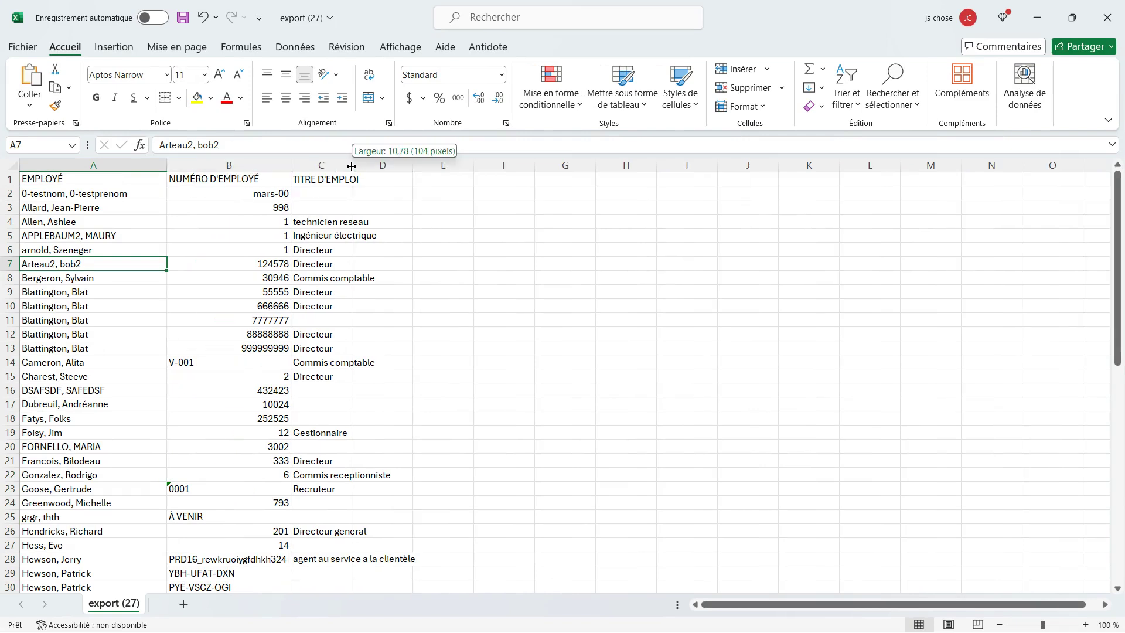
{"action": "double_click", "coordinate": [349, 165]}
Add the headers Département in D1 and Site d'opération in E1, and widen both columns
{"action": "left_click", "coordinate": [450, 181]}
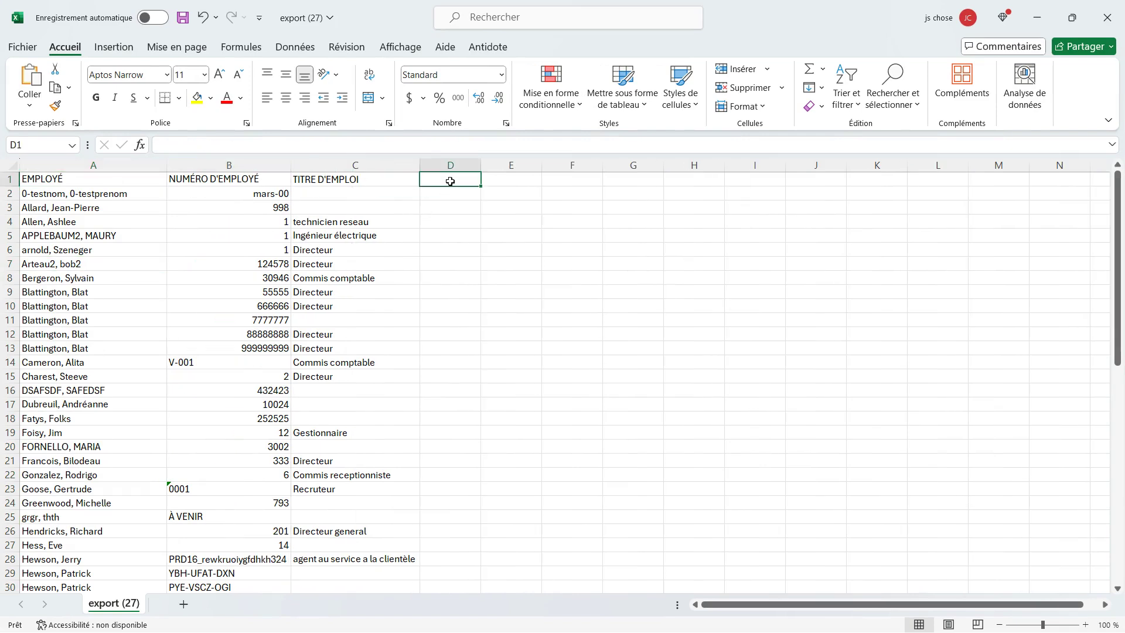
{"action": "type", "text": "Dép"}
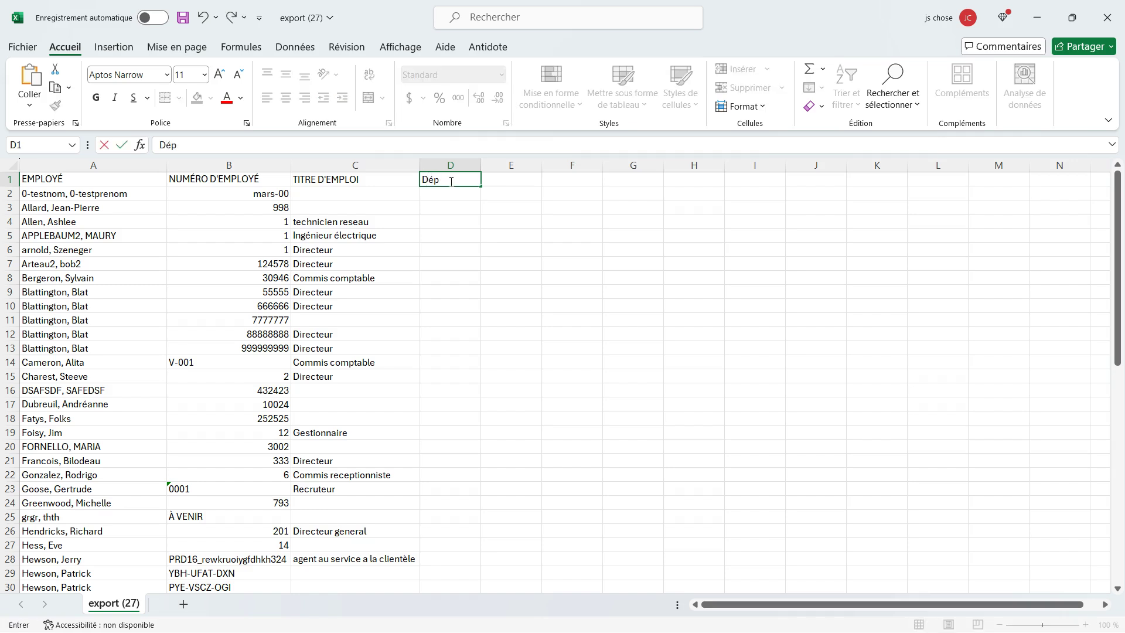
{"action": "type", "text": "artement"}
{"action": "left_click", "coordinate": [522, 183]}
{"action": "type", "text": "Sit"}
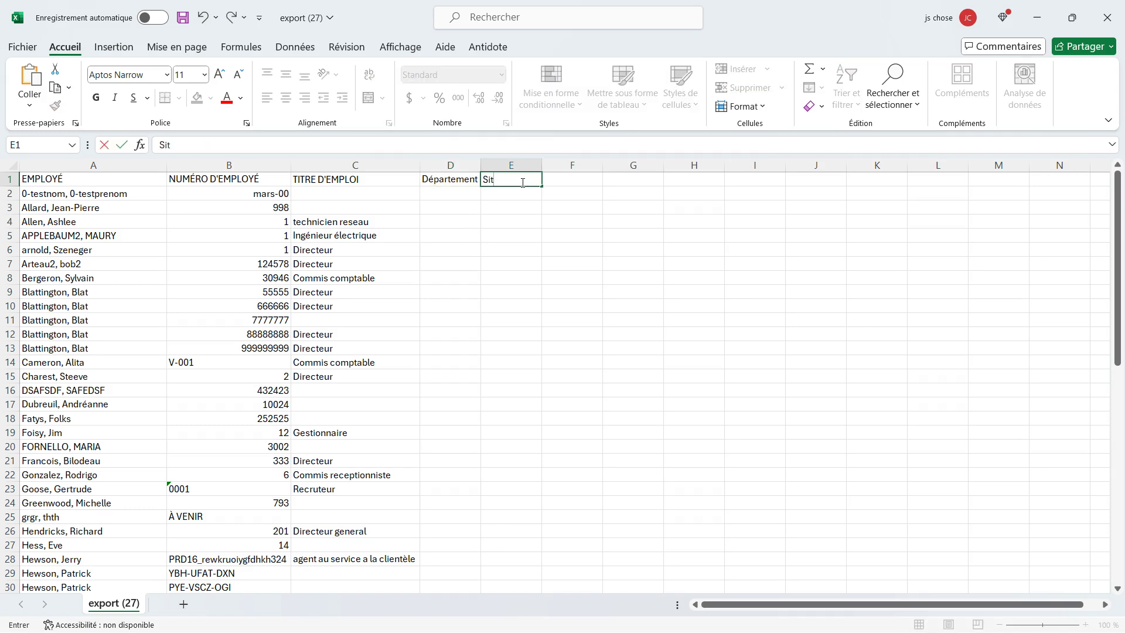
{"action": "type", "text": "e d'opération"}
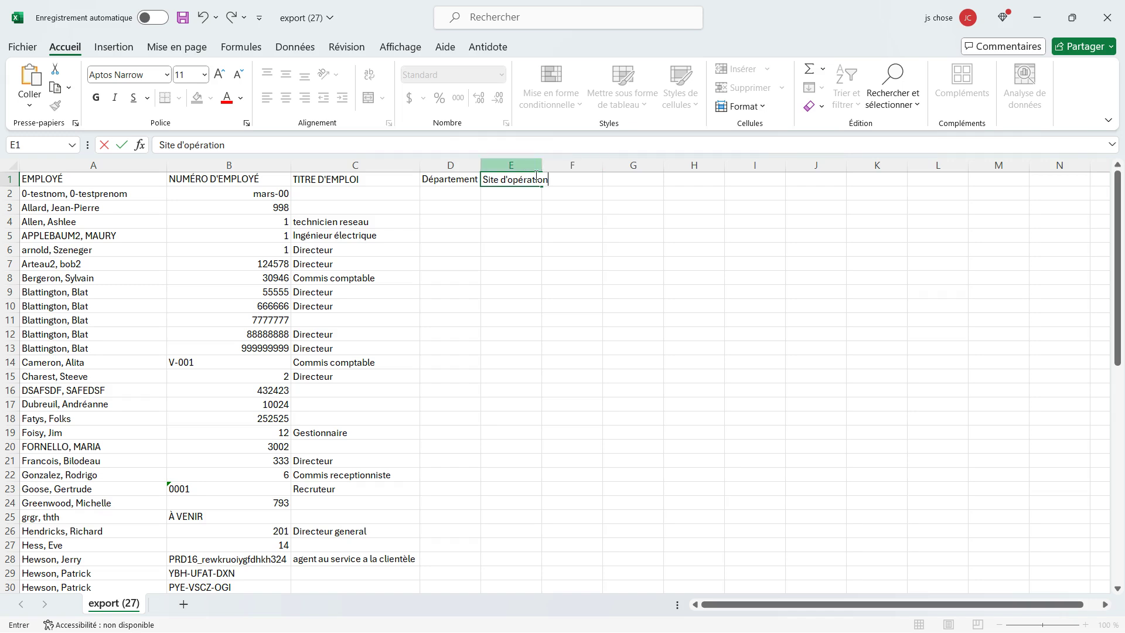
{"action": "key", "text": "Return"}
{"action": "key", "text": "Return"}
{"action": "left_click_drag", "start_coordinate": [542, 169], "coordinate": [602, 168]}
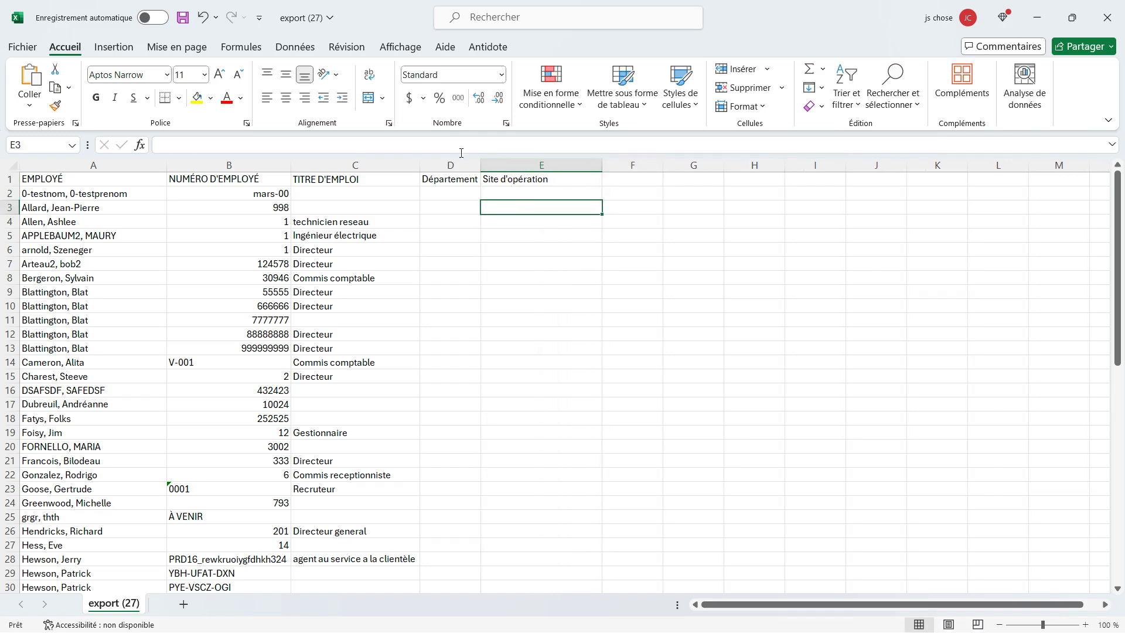
{"action": "left_click_drag", "start_coordinate": [482, 168], "coordinate": [533, 169]}
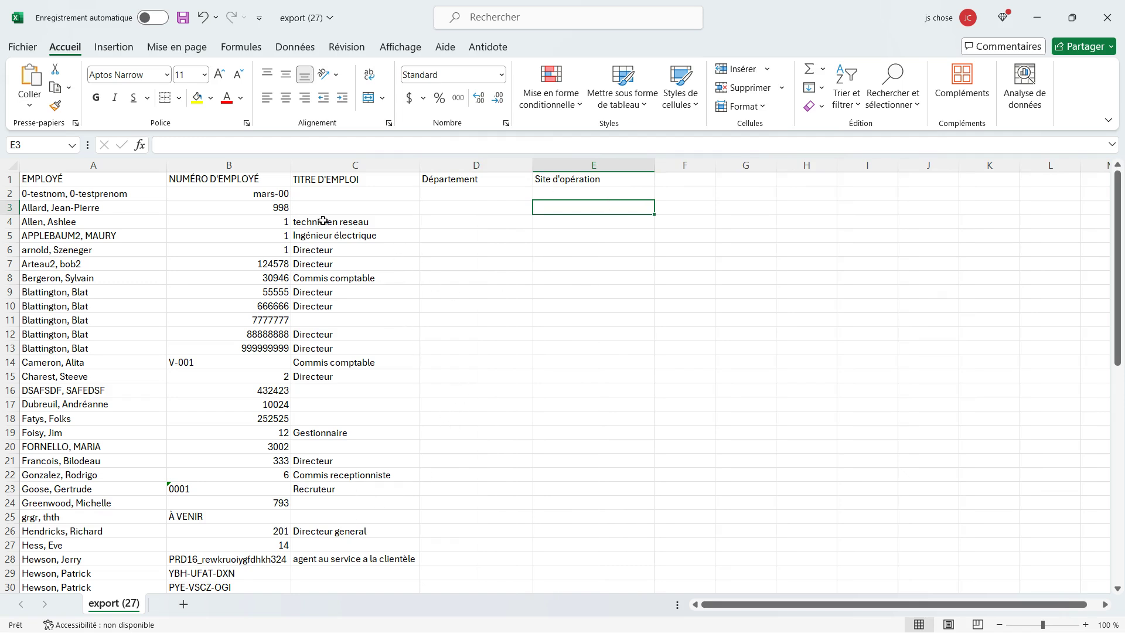
Enter technicien réseau as the job title in cell C2
{"action": "left_click", "coordinate": [348, 193]}
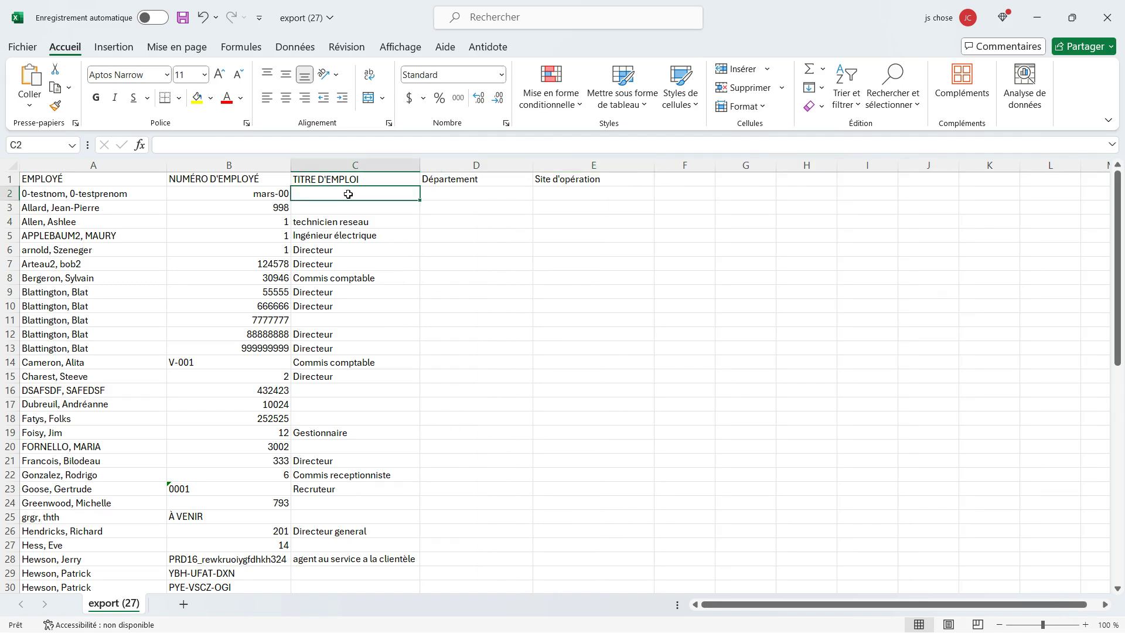
{"action": "type", "text": "technicien réseau"}
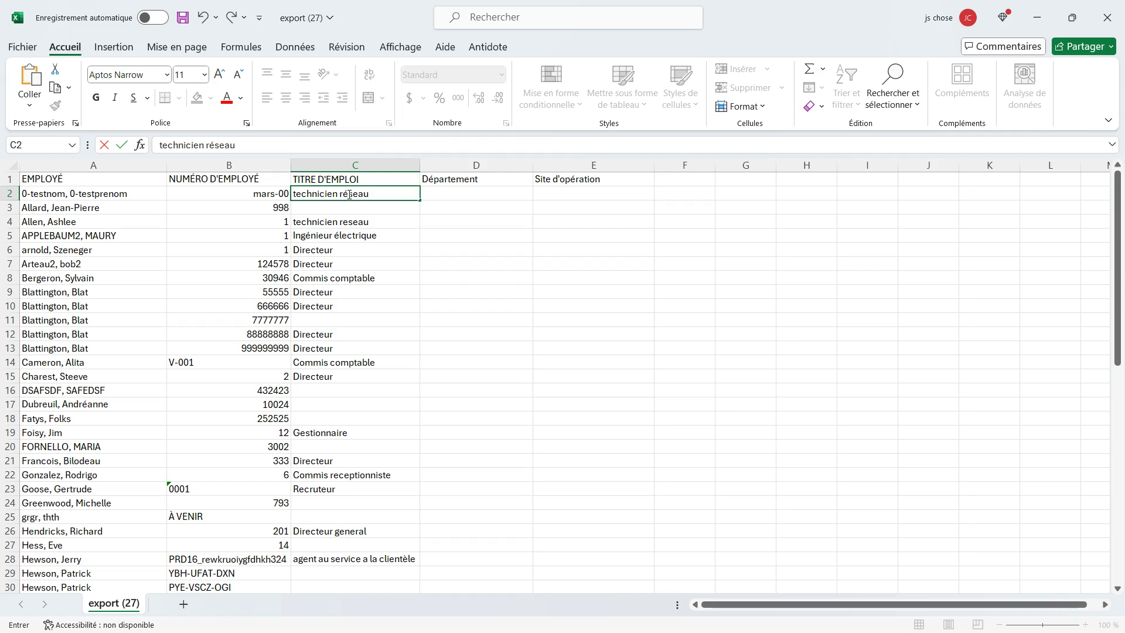
{"action": "left_click", "coordinate": [384, 252]}
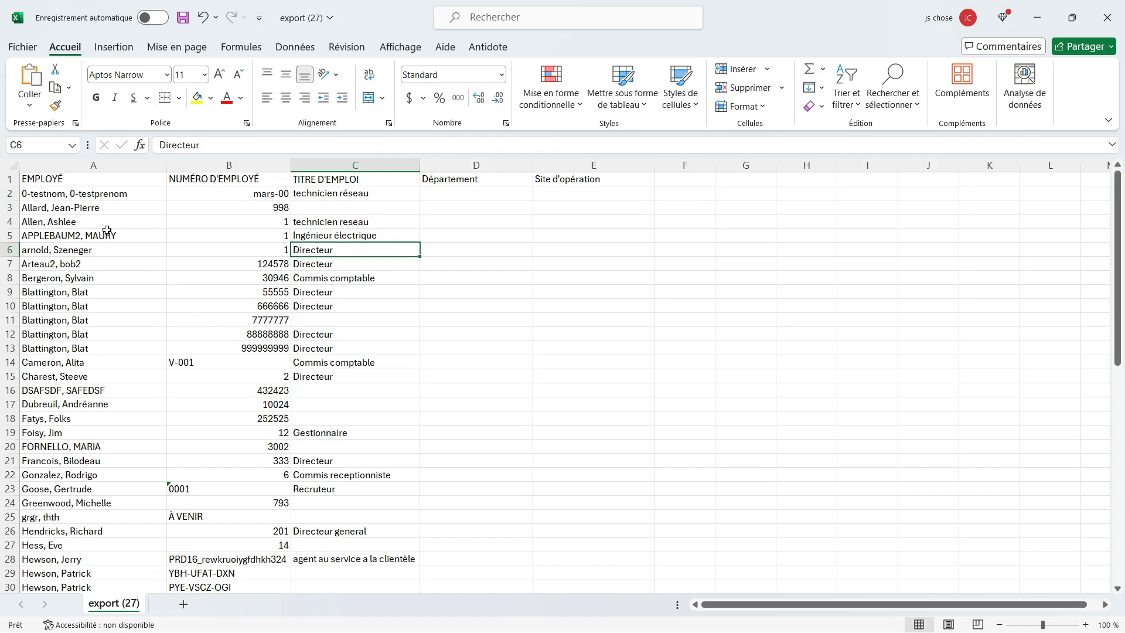
{"action": "left_click", "coordinate": [372, 221]}
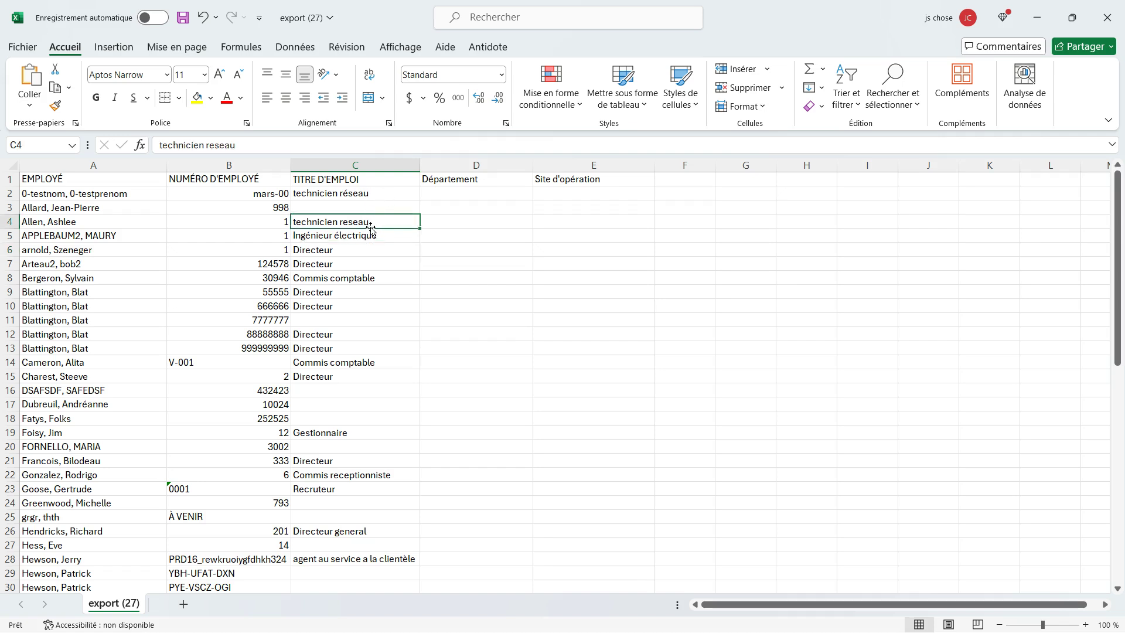
Copy the job title from C2 over the unaccented version in C4
{"action": "left_click", "coordinate": [371, 200]}
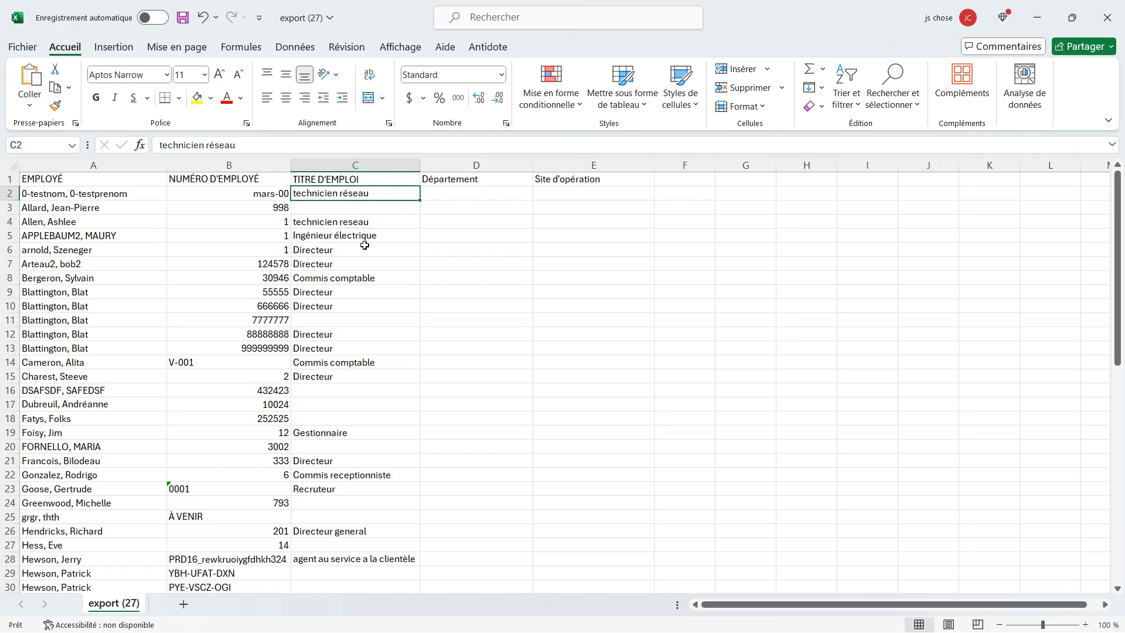
{"action": "key", "text": "ctrl+c"}
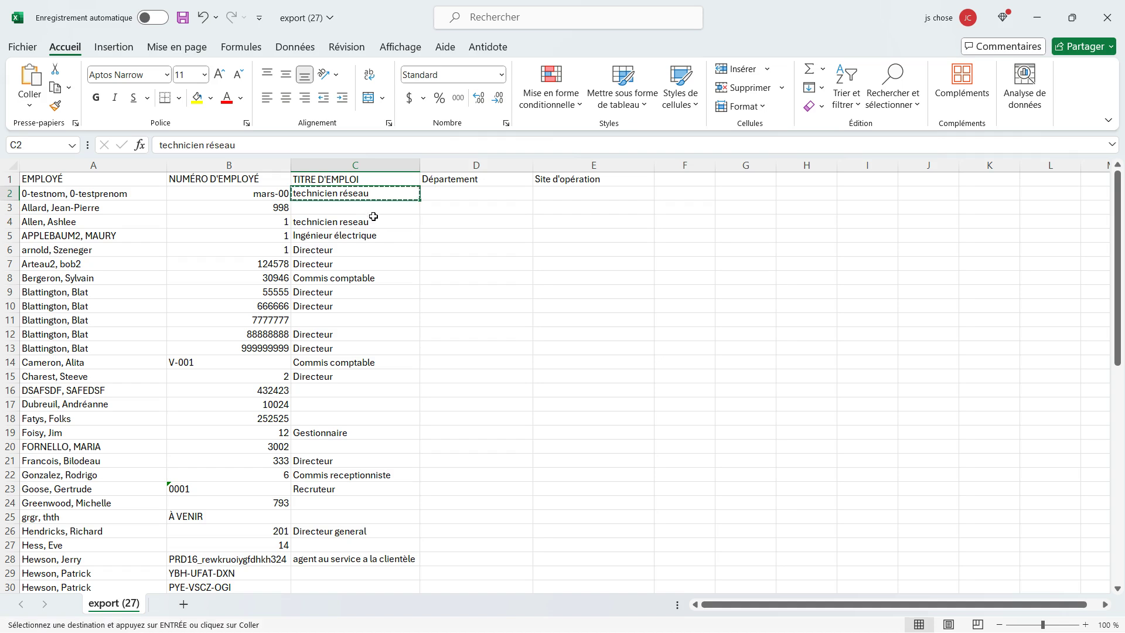
{"action": "left_click", "coordinate": [360, 221]}
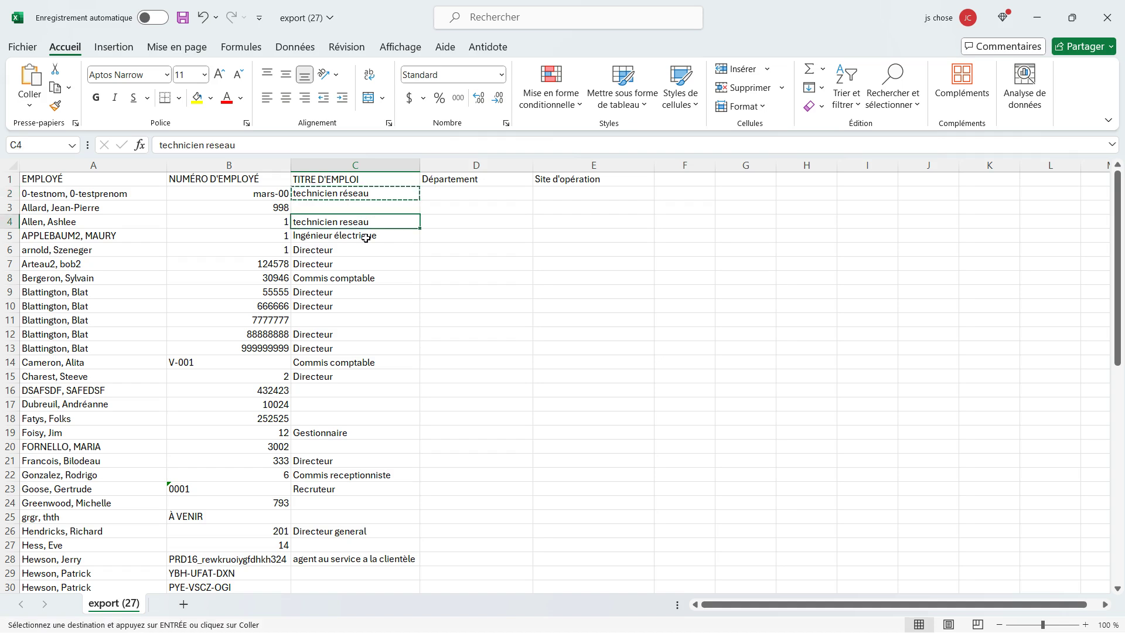
{"action": "key", "text": "ctrl+v"}
{"action": "left_click", "coordinate": [382, 256]}
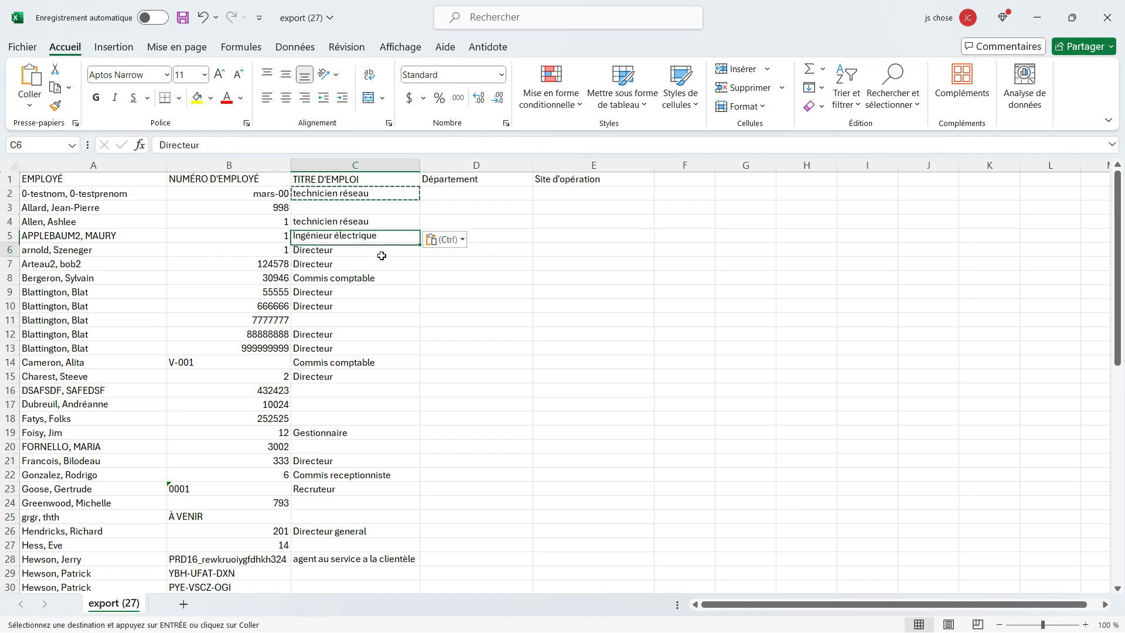
{"action": "double_click", "coordinate": [376, 273]}
{"action": "left_click", "coordinate": [376, 251]}
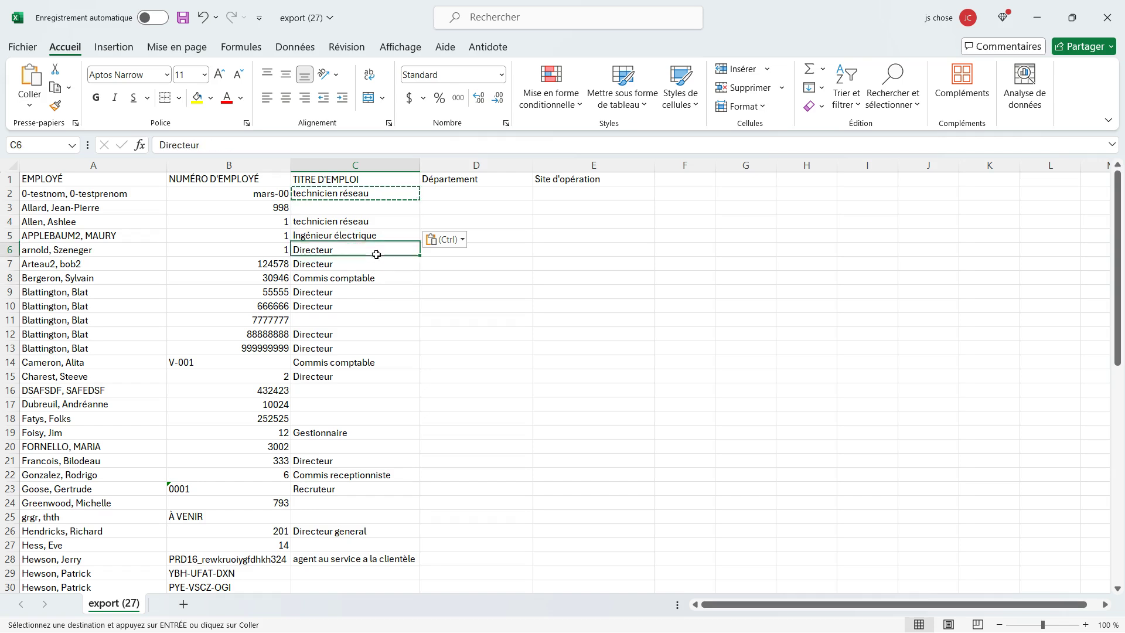
{"action": "double_click", "coordinate": [377, 257]}
{"action": "double_click", "coordinate": [373, 246]}
{"action": "left_click", "coordinate": [378, 234]}
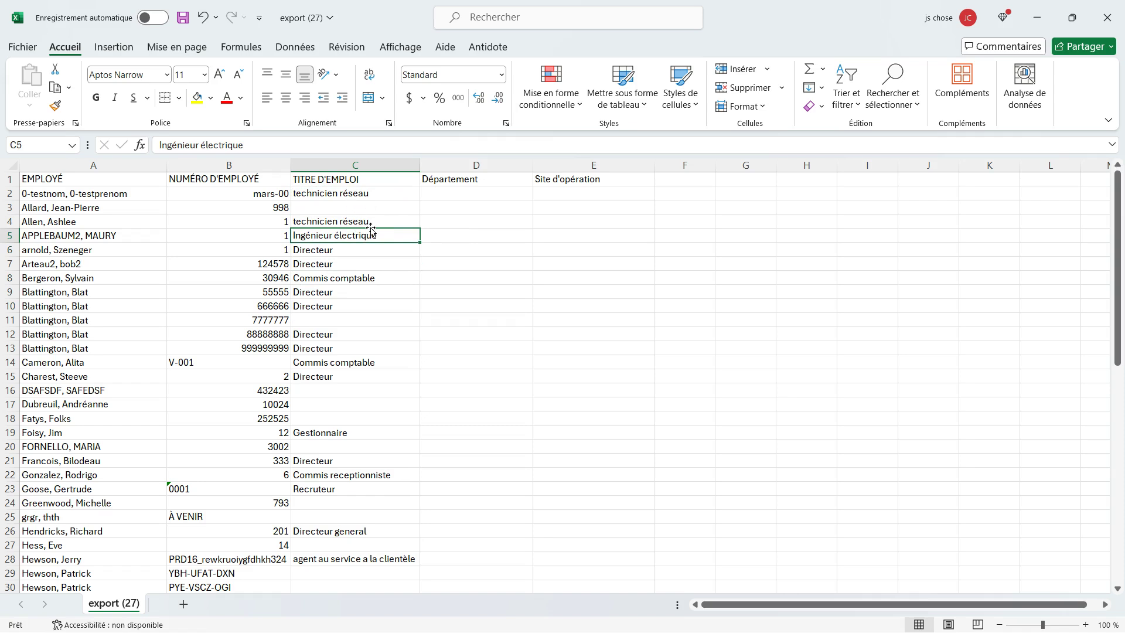
Enter Réseautique as the department in D2 and copy it to D4
{"action": "left_click", "coordinate": [480, 196]}
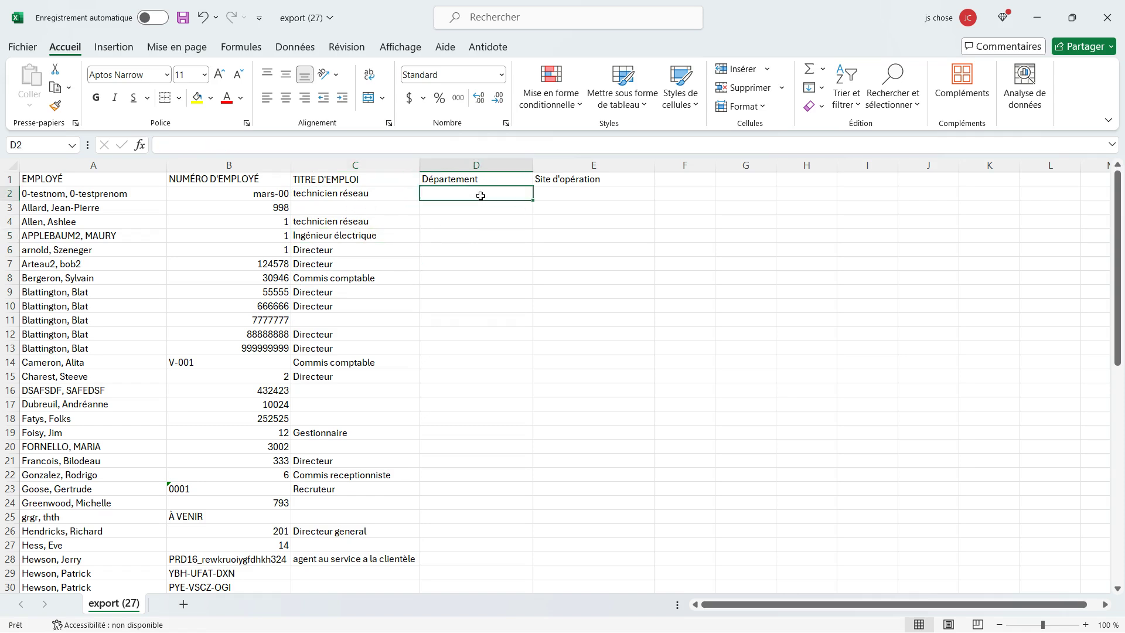
{"action": "type", "text": "Rés"}
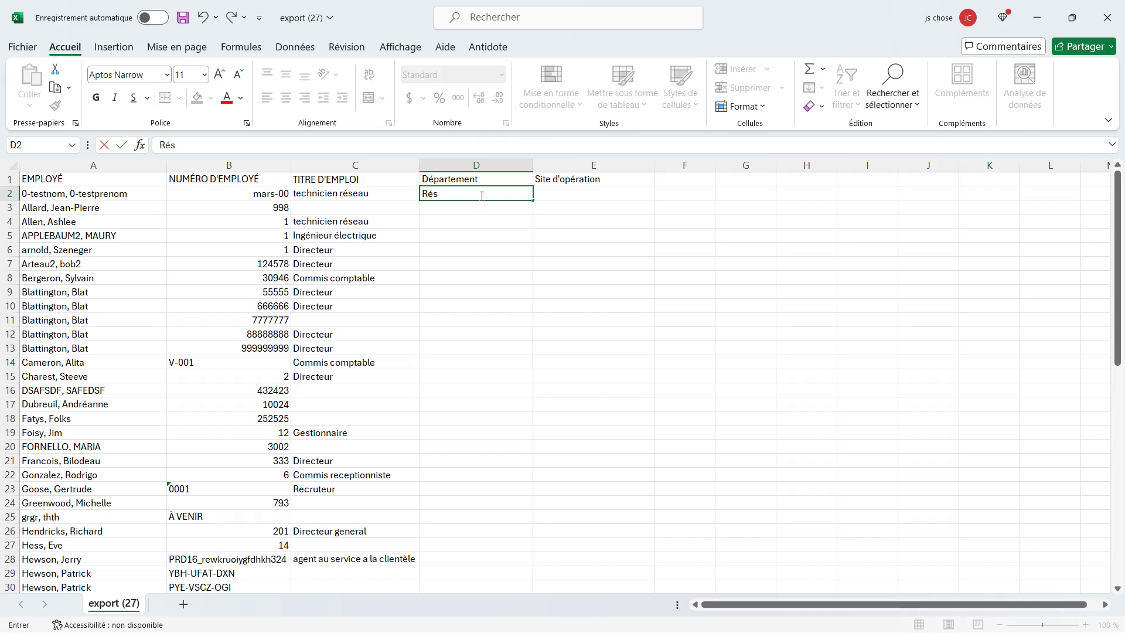
{"action": "type", "text": "eautique"}
{"action": "left_click", "coordinate": [449, 267]}
{"action": "left_click", "coordinate": [448, 194]}
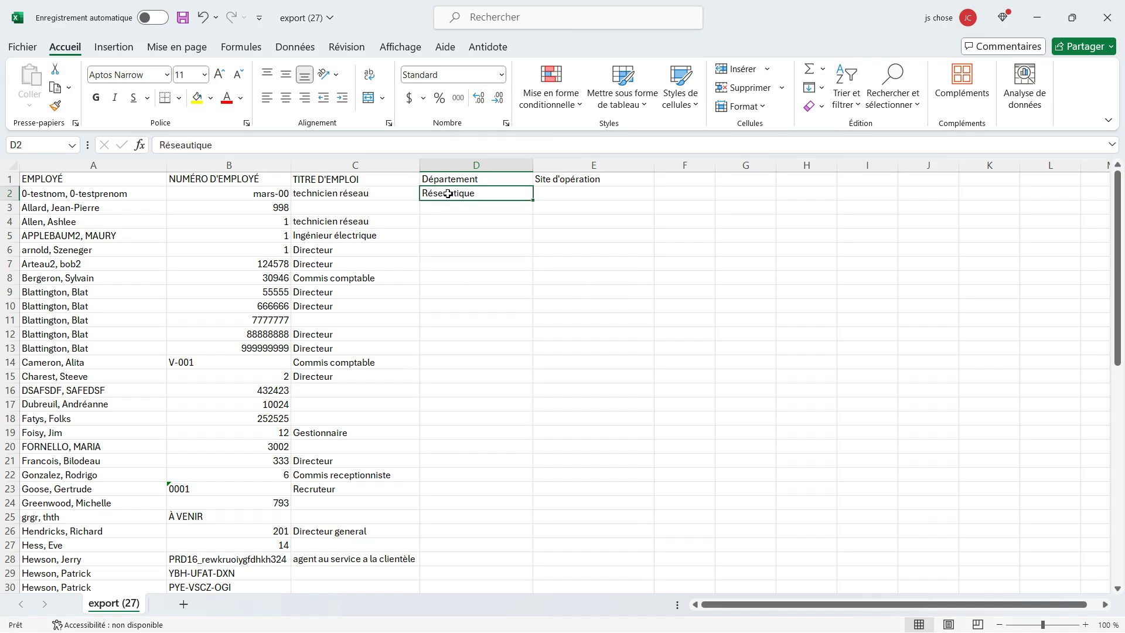
{"action": "key", "text": "ctrl+c"}
{"action": "left_click", "coordinate": [454, 225]}
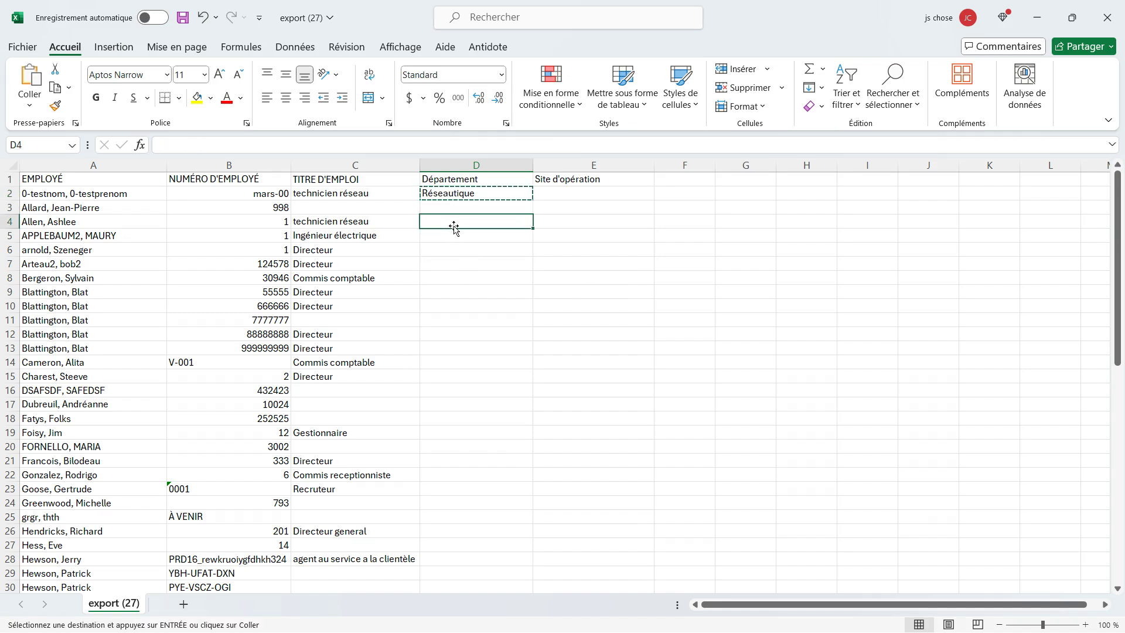
{"action": "key", "text": "ctrl+v"}
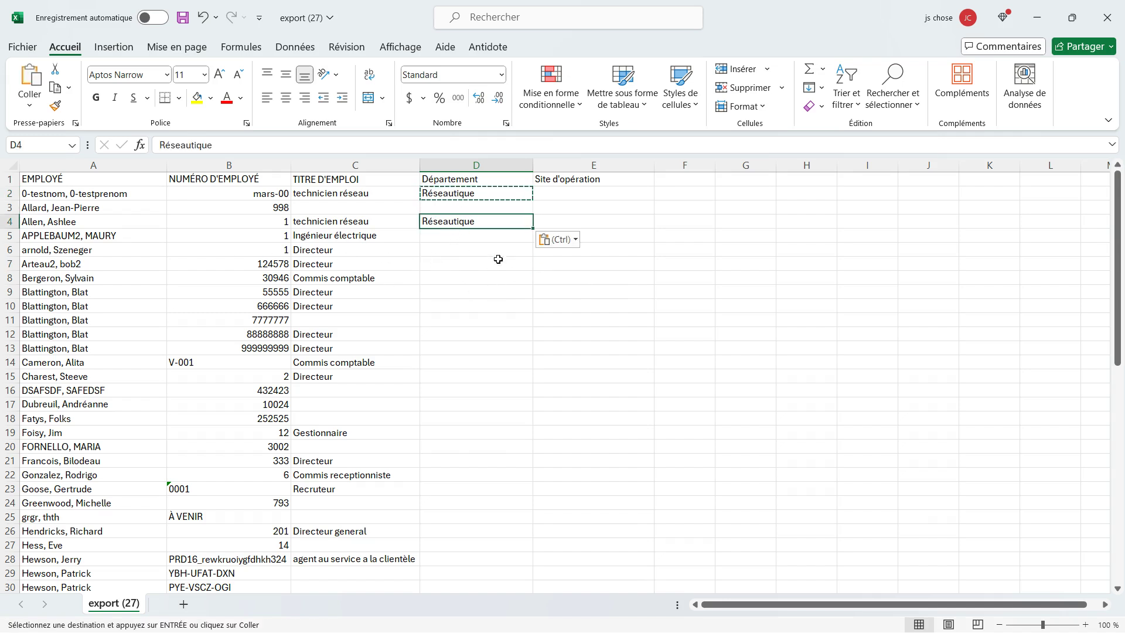
Enter Québec as the operation site in cell E2
{"action": "left_click", "coordinate": [470, 306]}
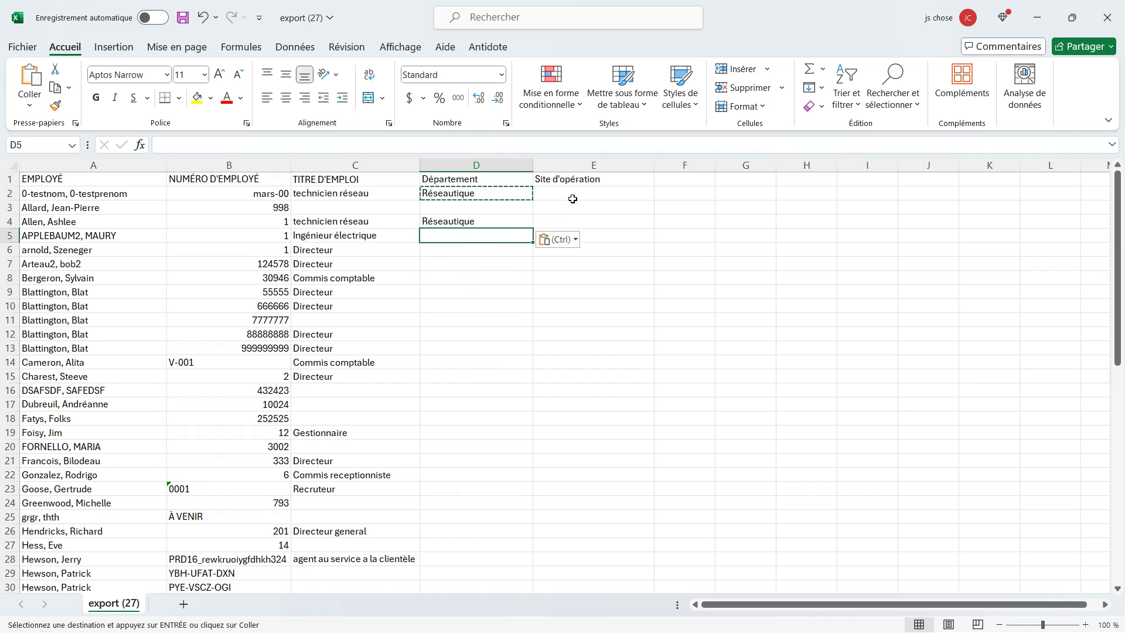
{"action": "left_click", "coordinate": [574, 195]}
{"action": "type", "text": "Qué"}
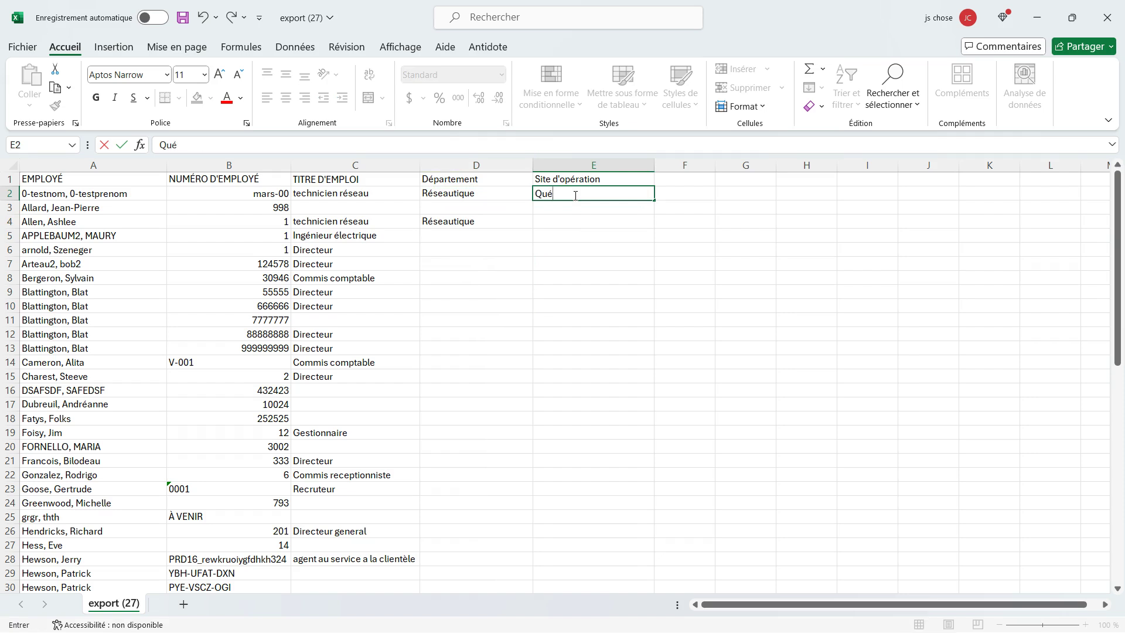
{"action": "type", "text": "bec"}
{"action": "left_click", "coordinate": [575, 236]}
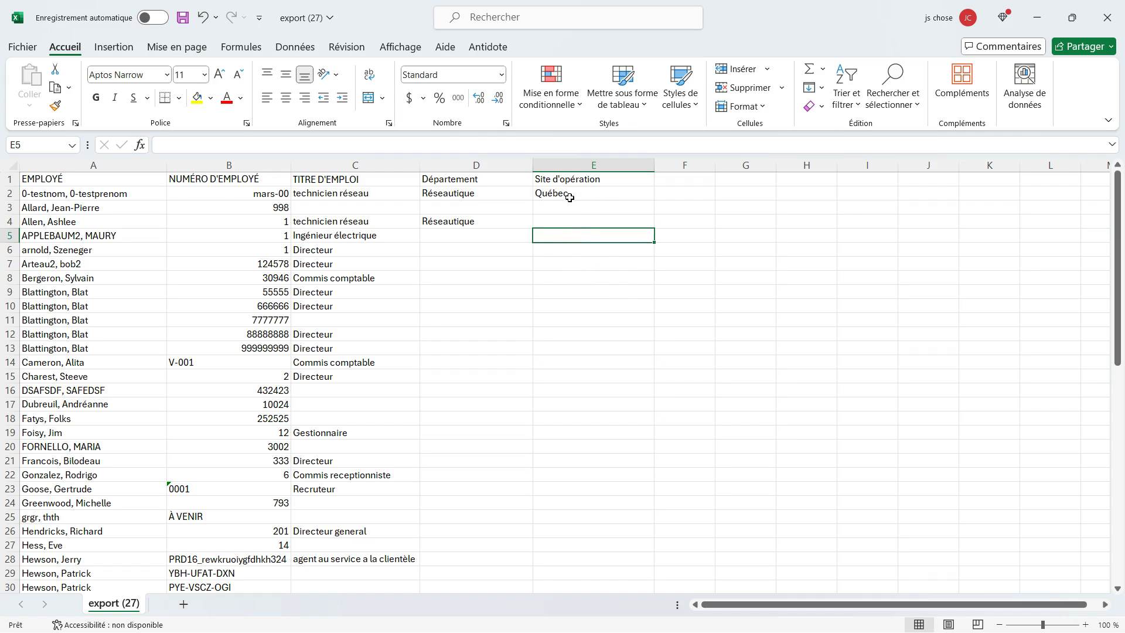
Add filters to the header row of the employee list
{"action": "left_click", "coordinate": [496, 179]}
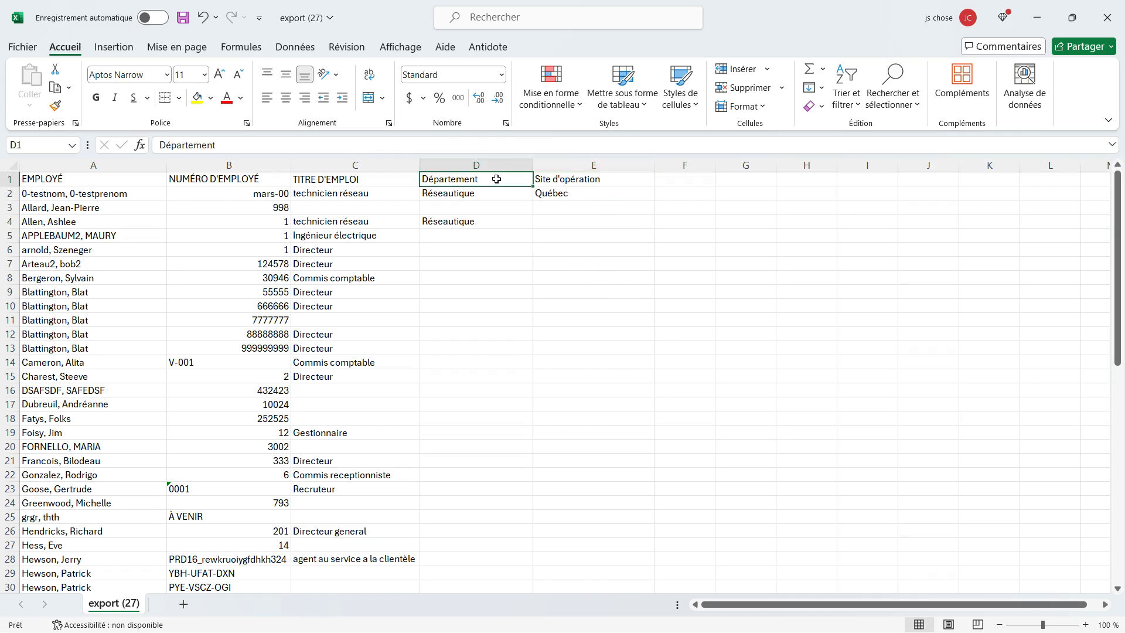
{"action": "left_click", "coordinate": [380, 179]}
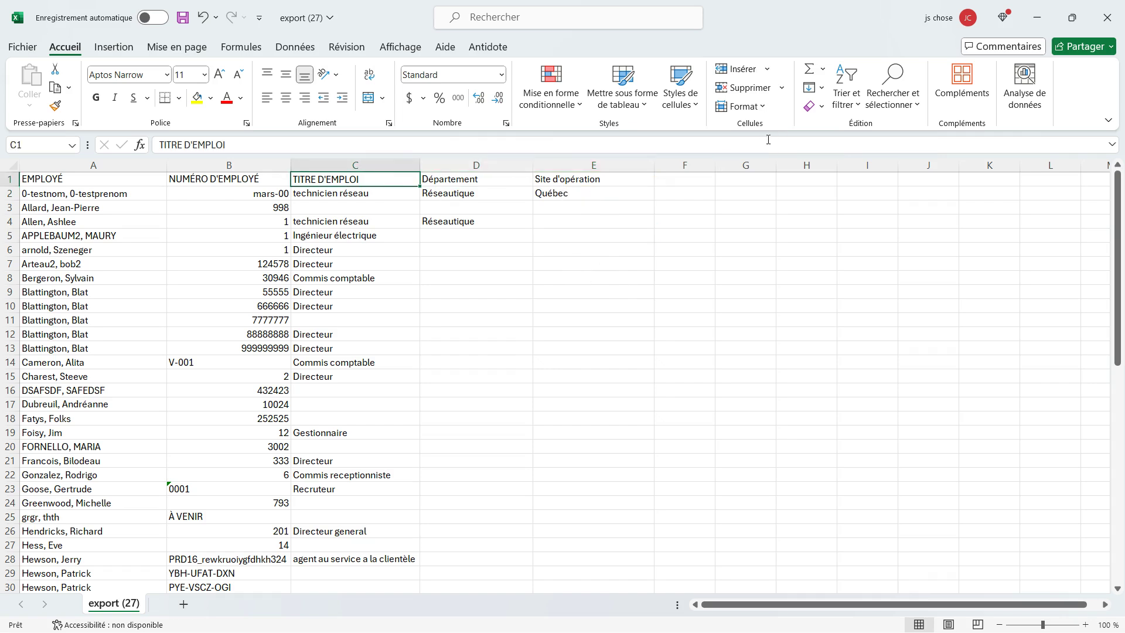
{"action": "left_click", "coordinate": [846, 87]}
{"action": "left_click", "coordinate": [870, 192]}
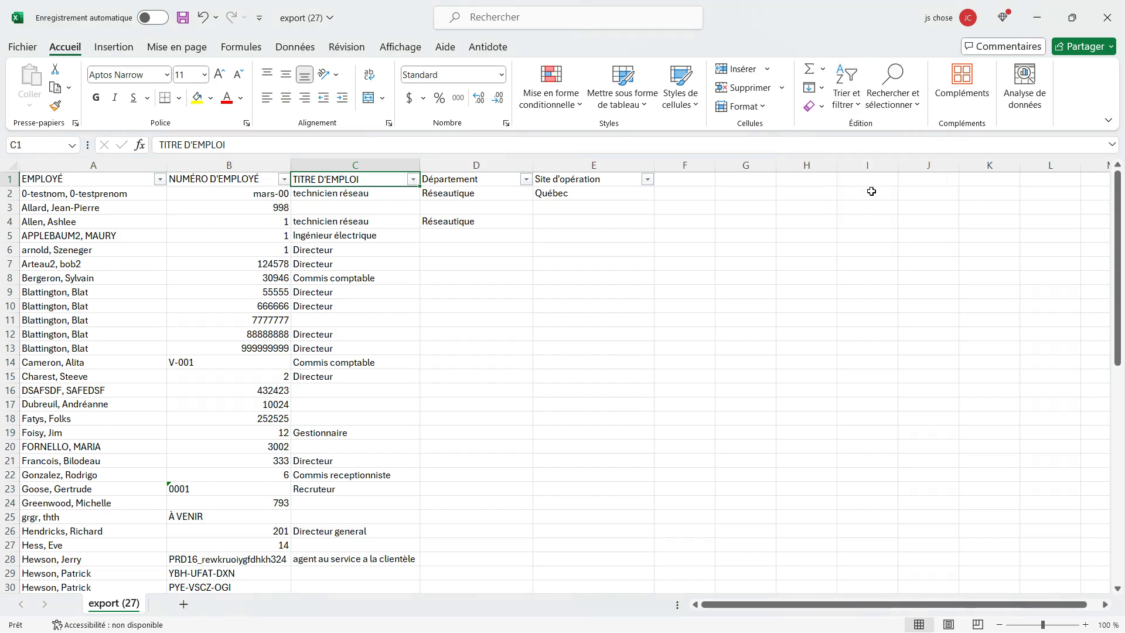
Review the distinct job titles in the TITRE D'EMPLOI filter list for spelling variants, leaving the list unfiltered
{"action": "left_click", "coordinate": [413, 179]}
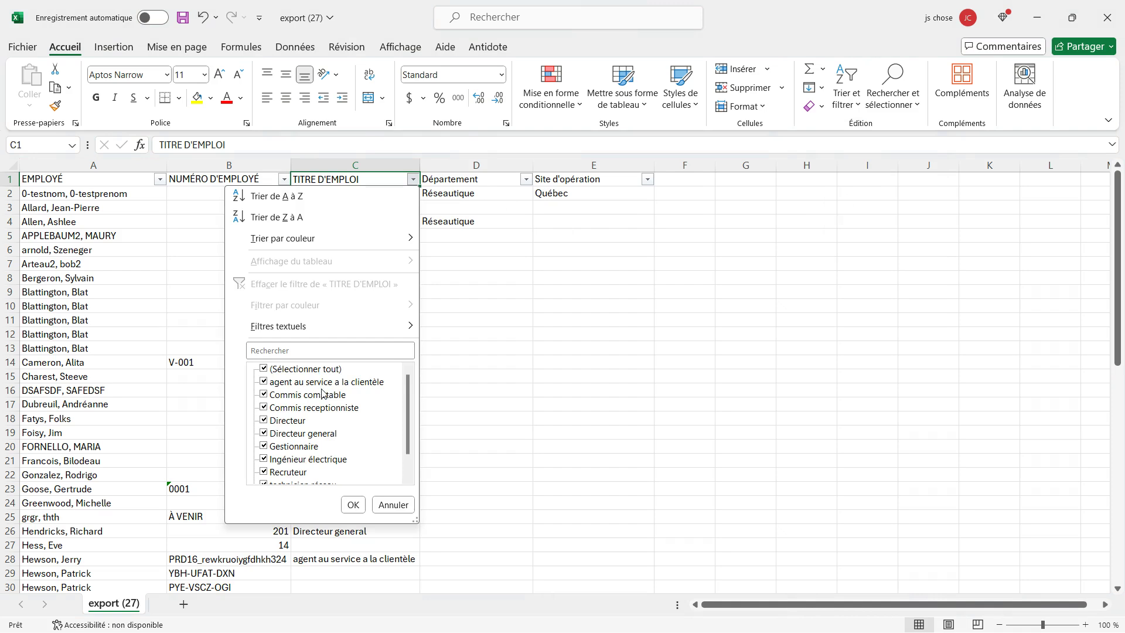
{"action": "scroll", "coordinate": [324, 390], "scroll_direction": "down", "scroll_amount": 1}
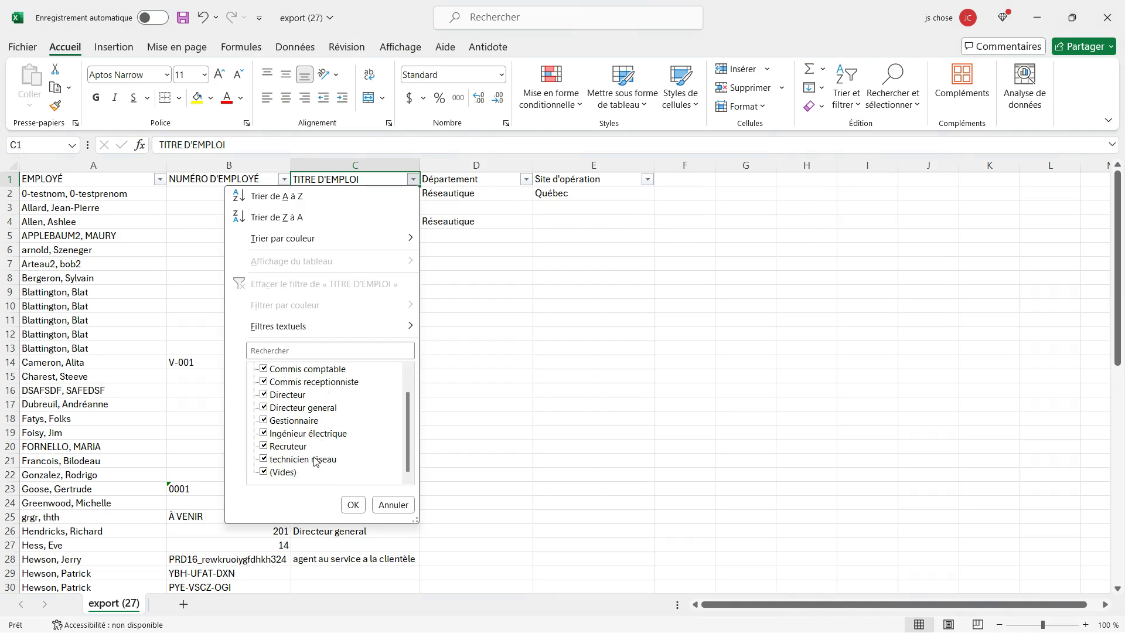
{"action": "scroll", "coordinate": [321, 452], "scroll_direction": "up", "scroll_amount": 1}
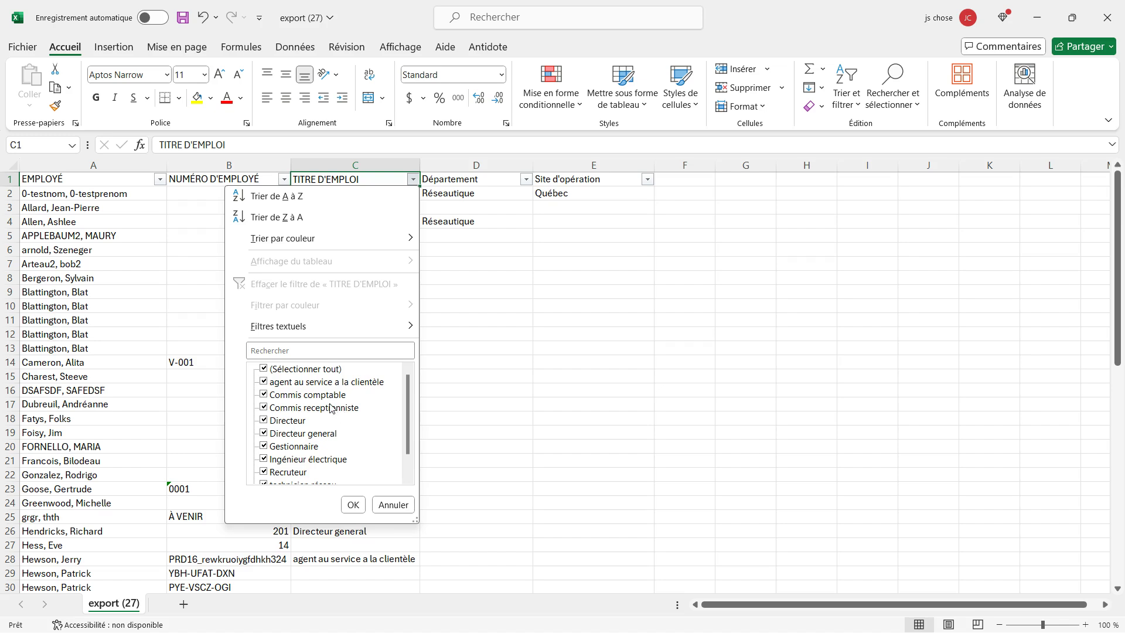
{"action": "left_click", "coordinate": [392, 506]}
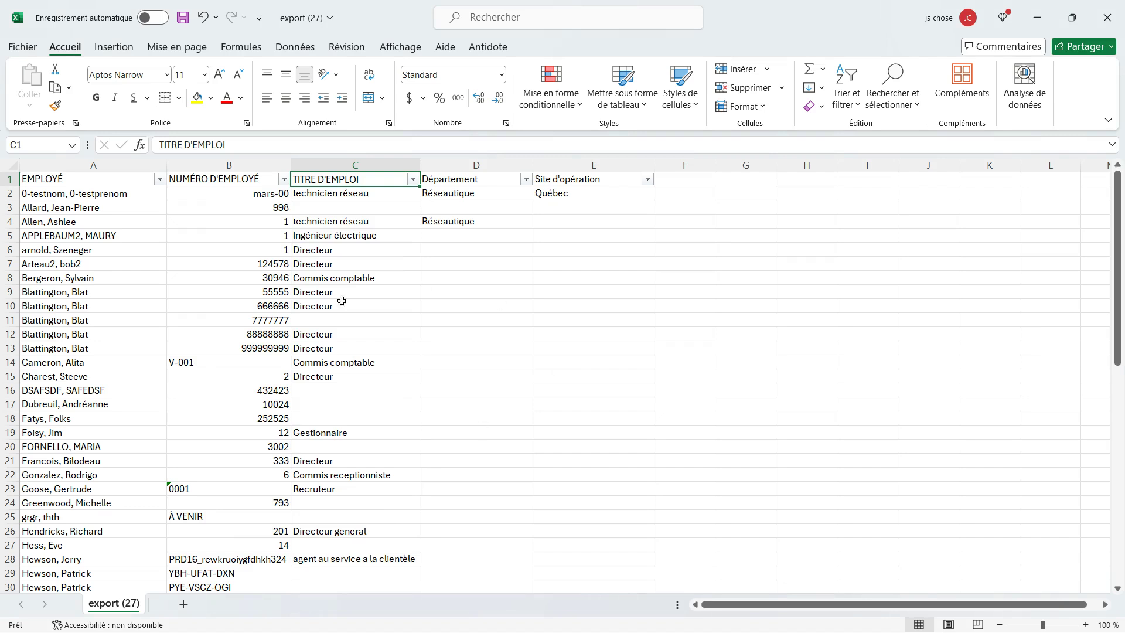
Save the workbook and check the employee numbers in B4:B6
{"action": "left_click", "coordinate": [184, 20]}
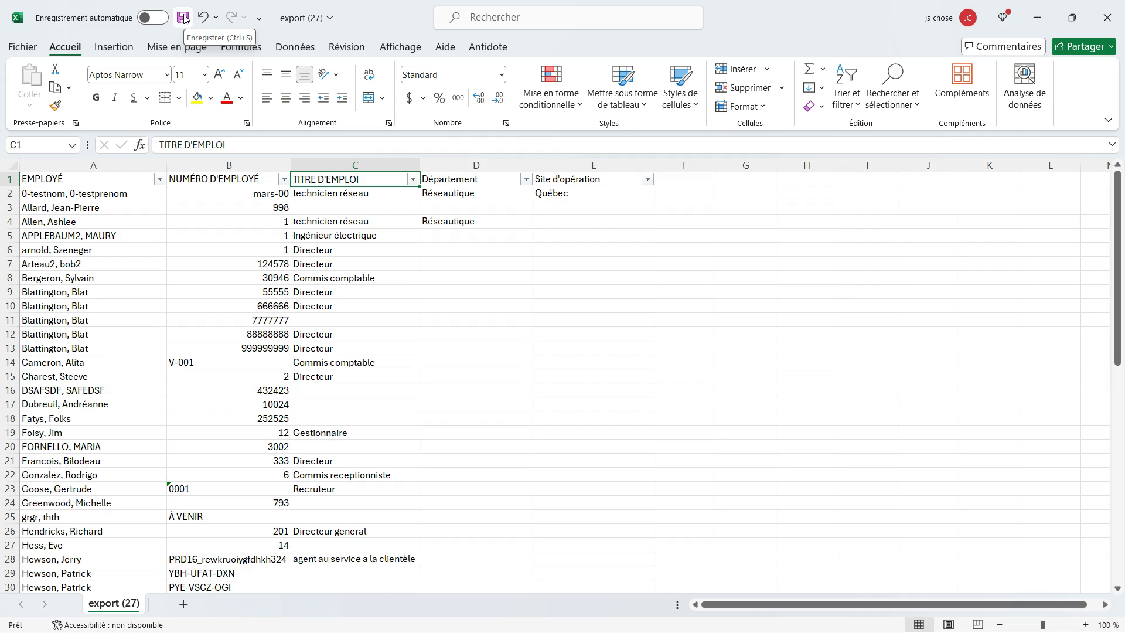
{"action": "left_click", "coordinate": [183, 18]}
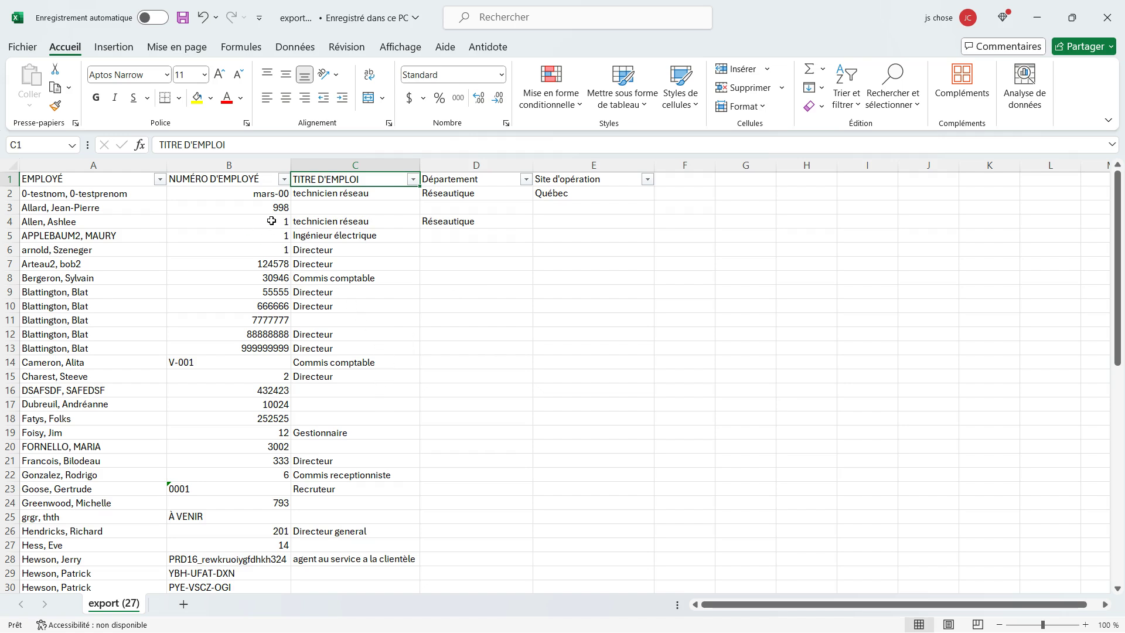
{"action": "left_click_drag", "start_coordinate": [270, 221], "coordinate": [271, 249]}
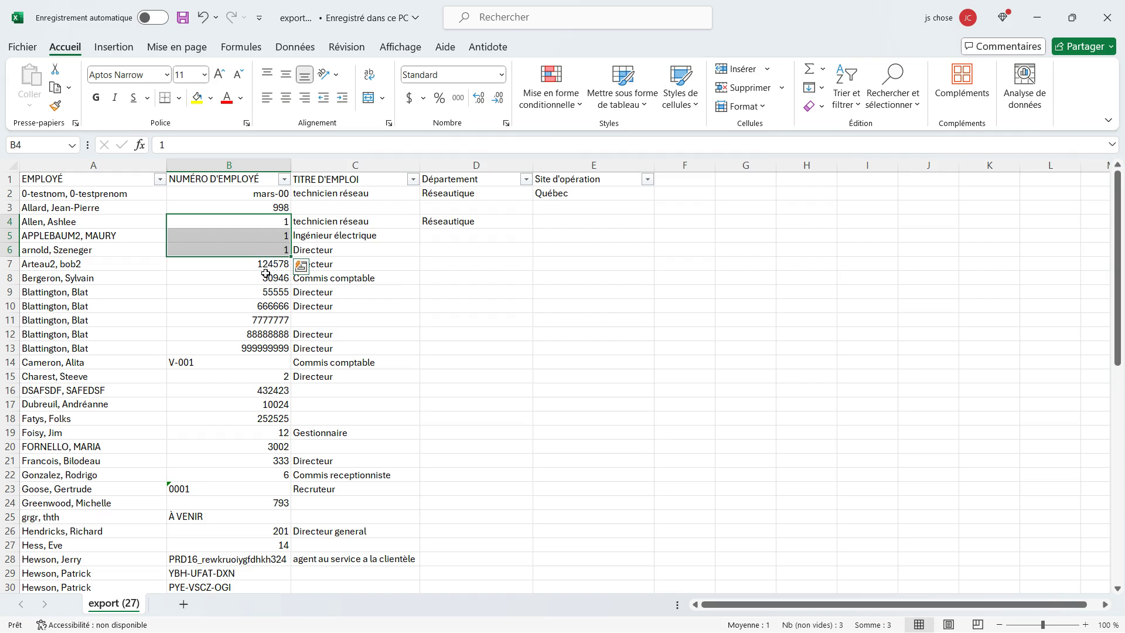
{"action": "left_click", "coordinate": [279, 238]}
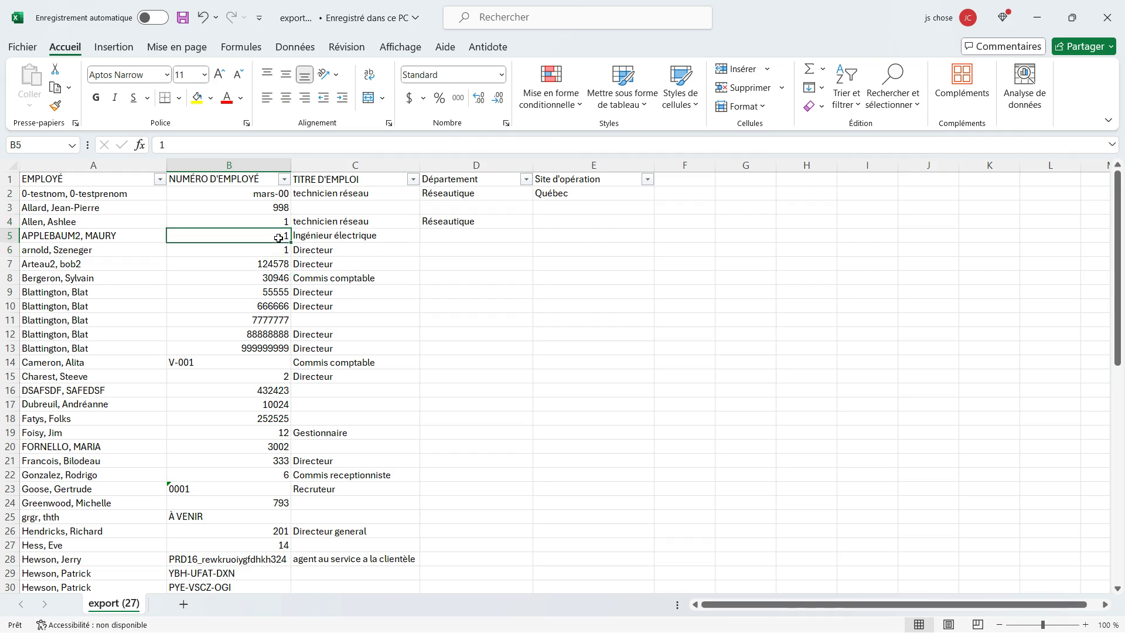
Add the header Numéro de compagnie in F1 and enter 00012345 in F2
{"action": "left_click", "coordinate": [689, 181]}
{"action": "type", "text": "Nu"}
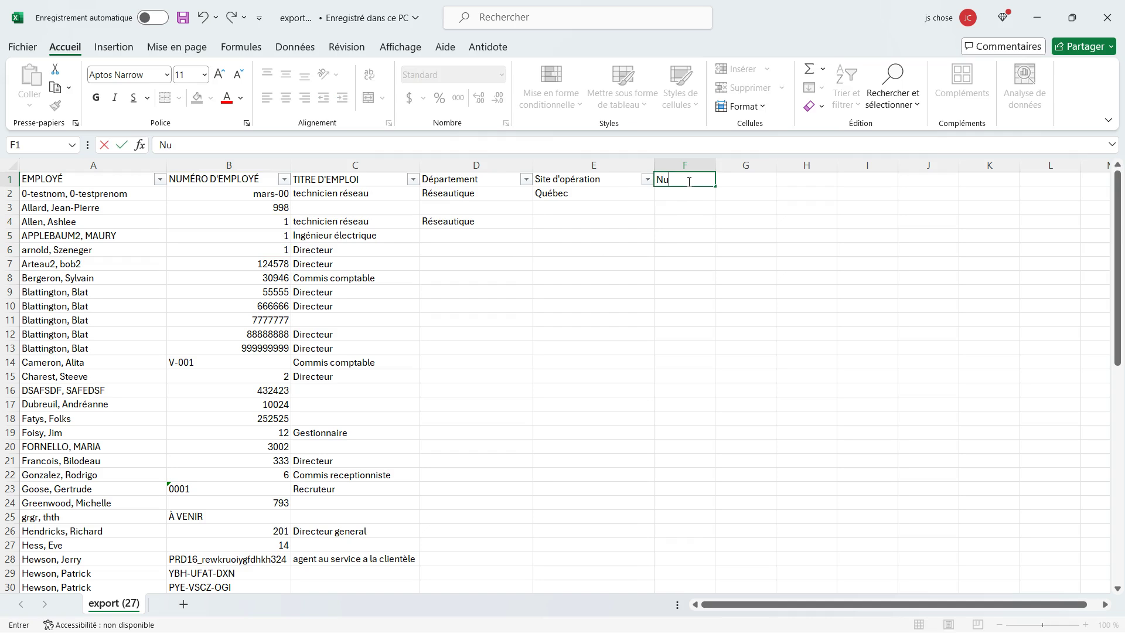
{"action": "type", "text": "méro de compagnie"}
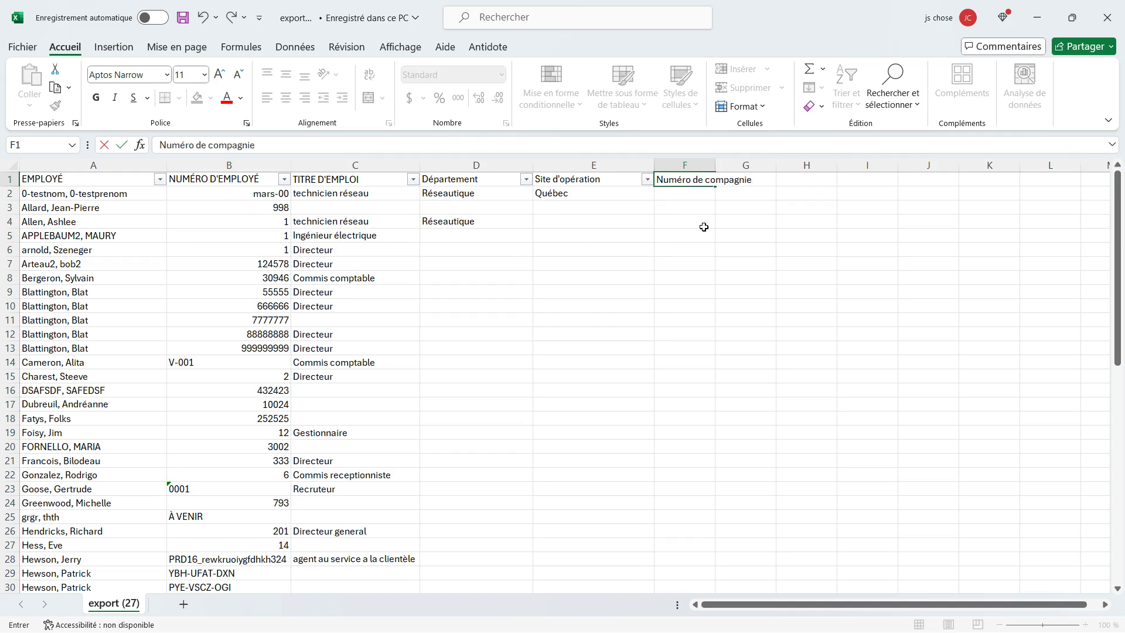
{"action": "left_click", "coordinate": [698, 195]}
{"action": "type", "text": "00"}
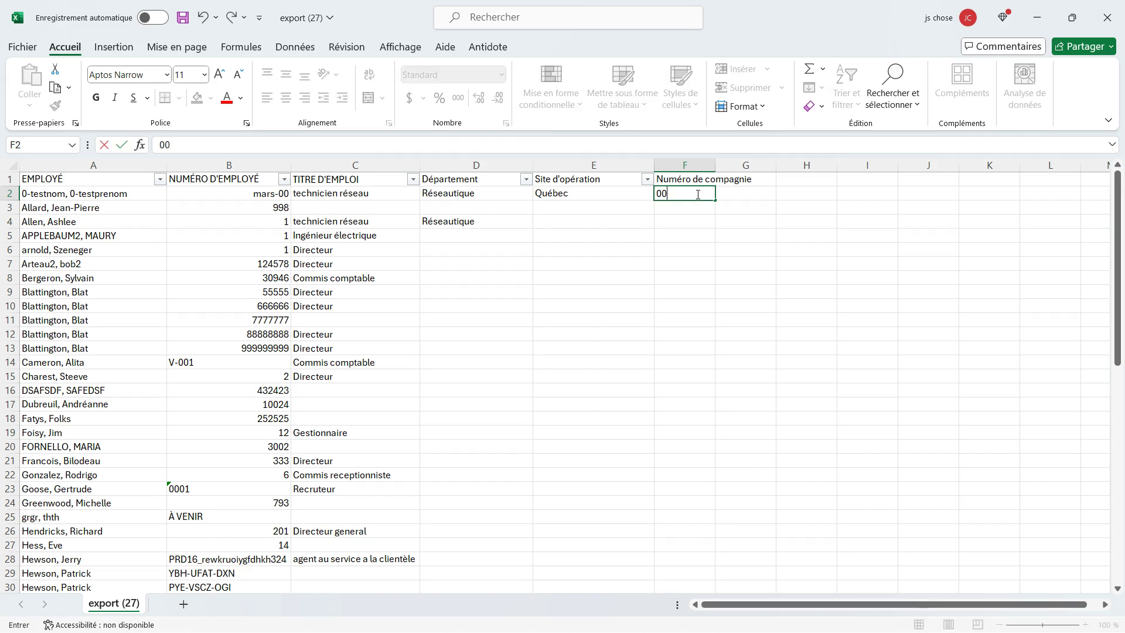
{"action": "type", "text": "012345"}
{"action": "left_click", "coordinate": [678, 252]}
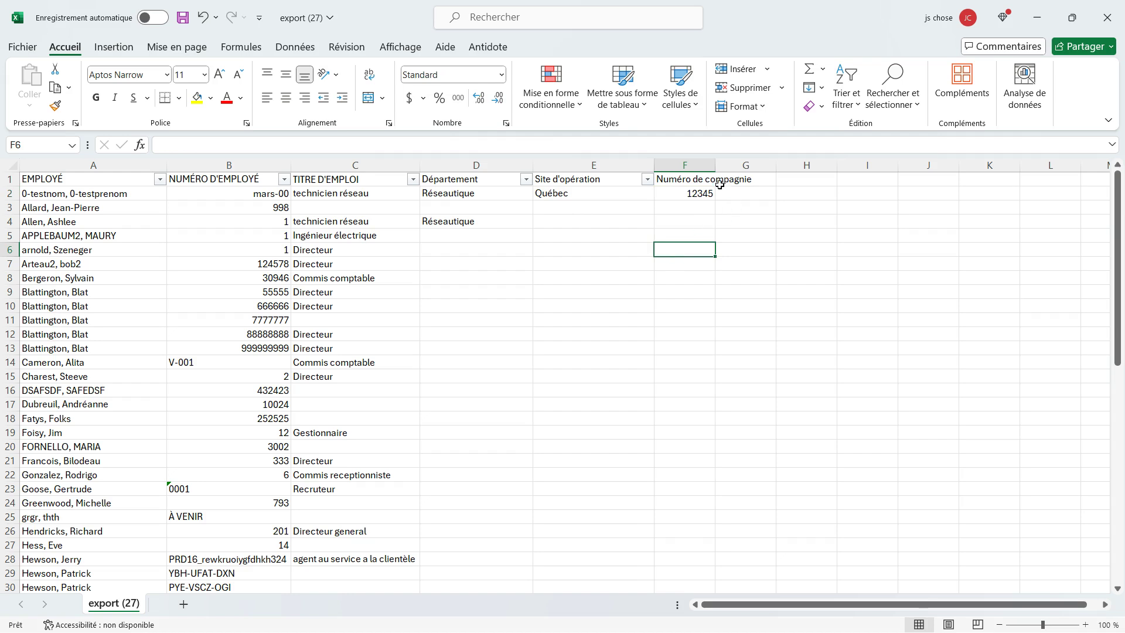
Apply the custom number format 00000000 to cell F2 to keep the company number's leading zeros
{"action": "left_click", "coordinate": [684, 194]}
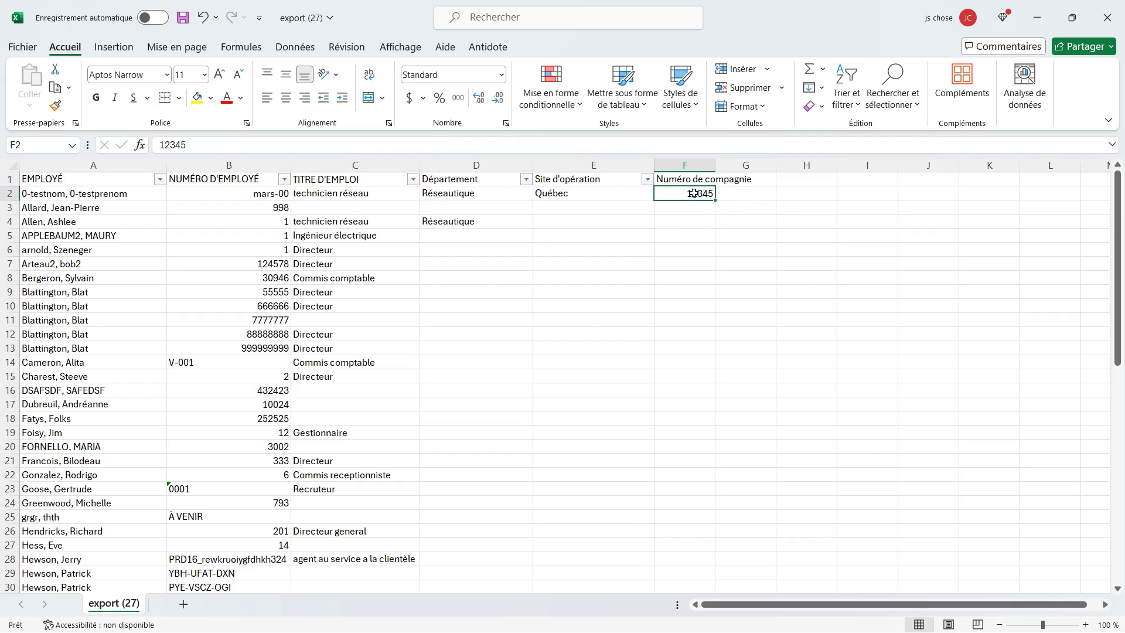
{"action": "right_click", "coordinate": [693, 193]}
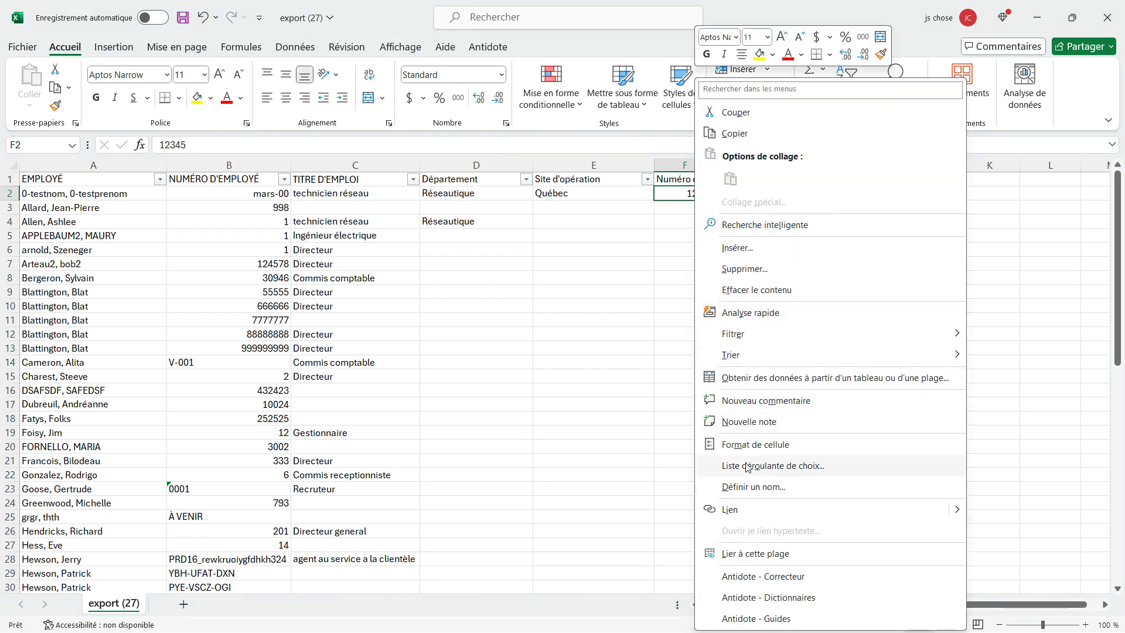
{"action": "left_click", "coordinate": [763, 446]}
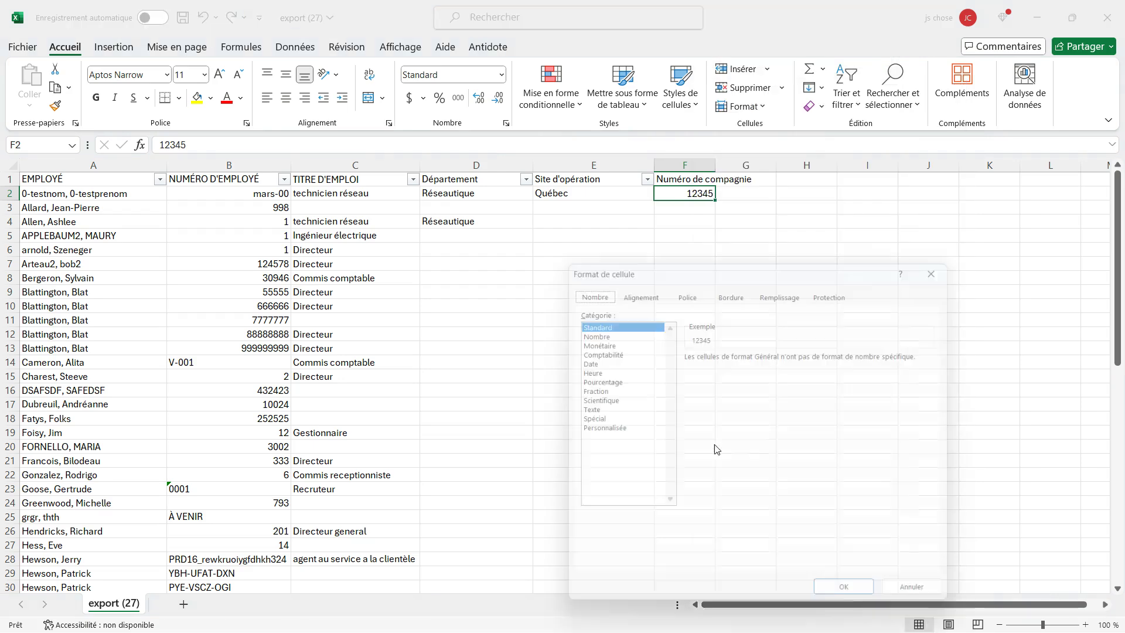
{"action": "left_click", "coordinate": [602, 431]}
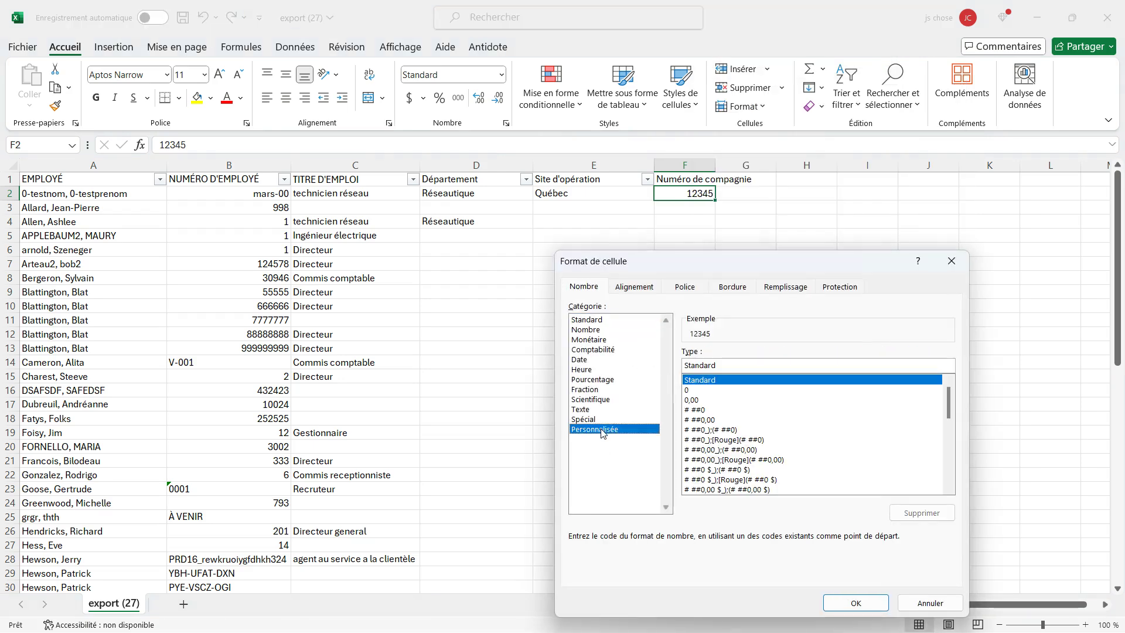
{"action": "left_click", "coordinate": [695, 391]}
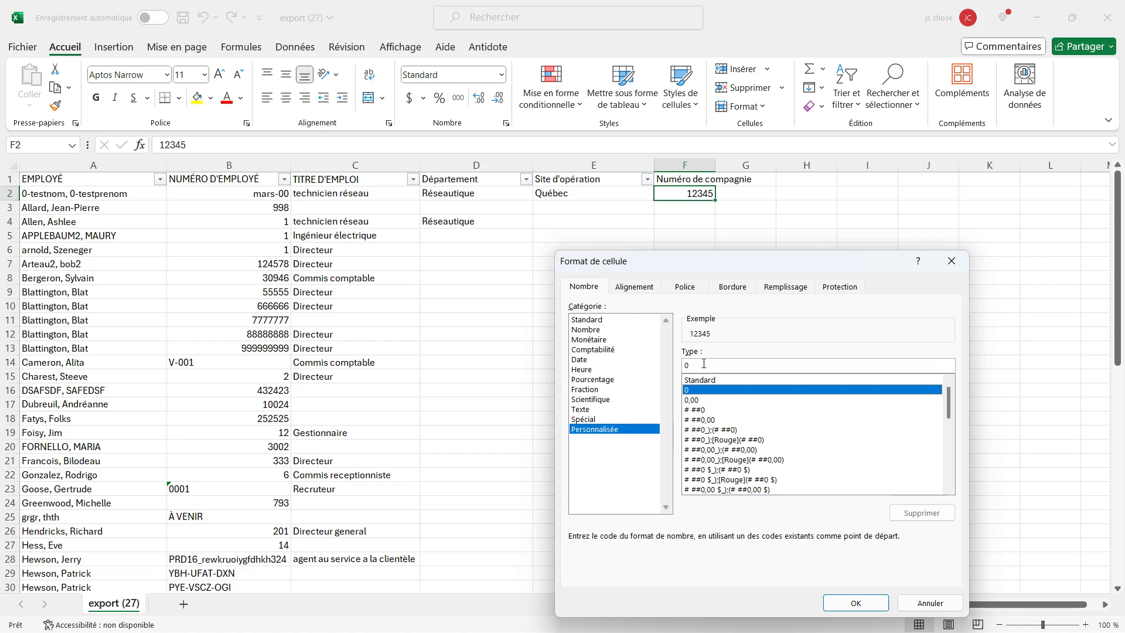
{"action": "left_click", "coordinate": [704, 364]}
{"action": "type", "text": "000000"}
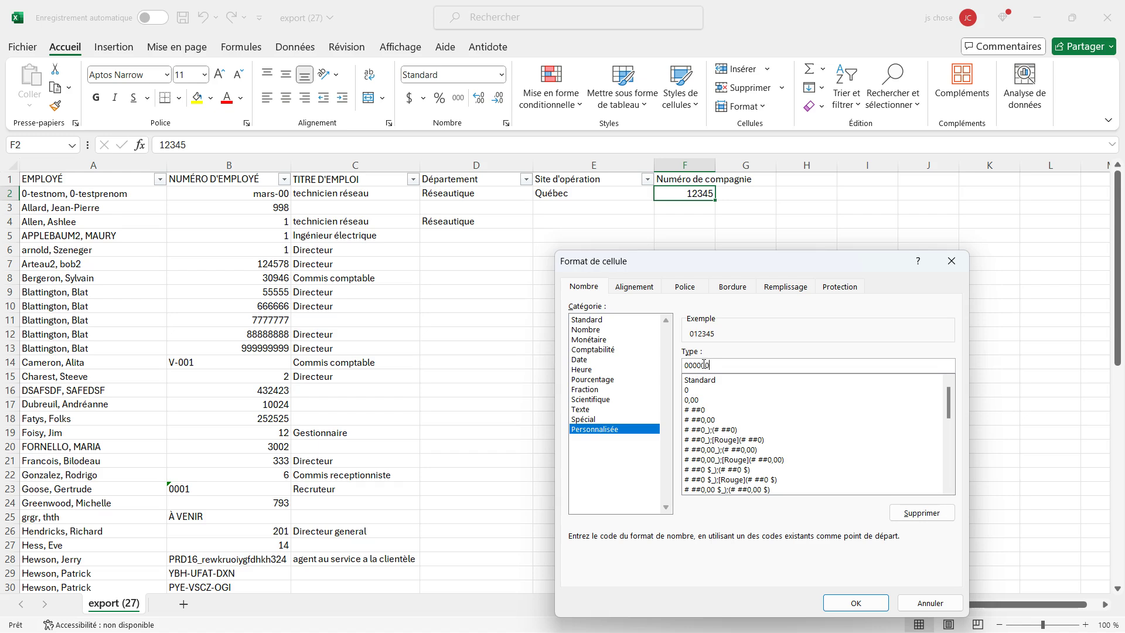
{"action": "type", "text": "00"}
{"action": "left_click", "coordinate": [856, 604]}
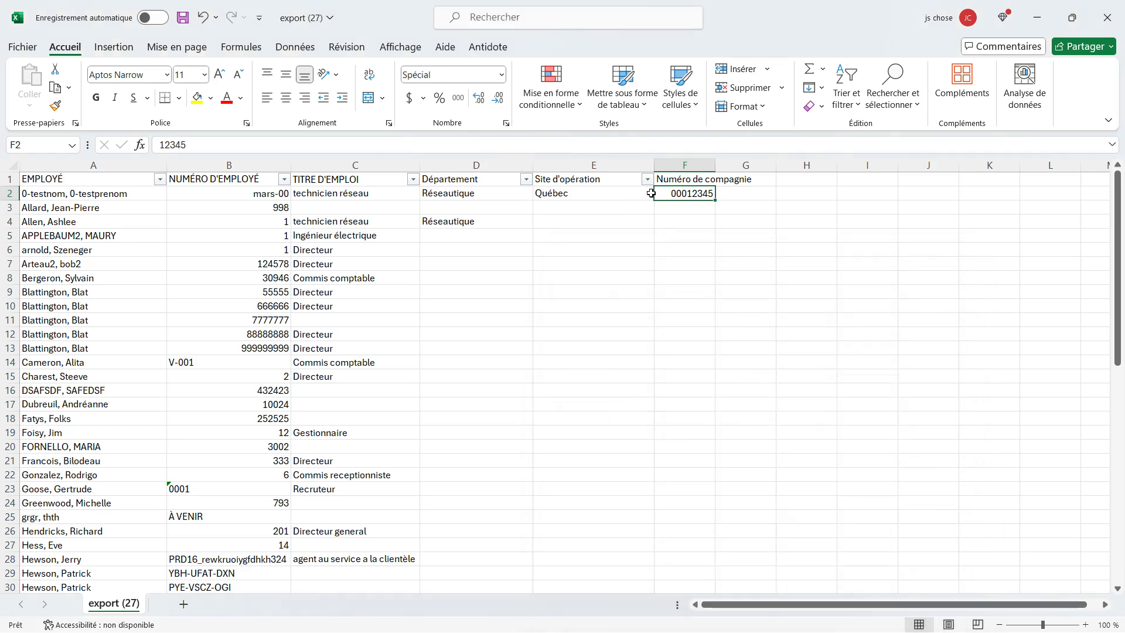
Fill the company number from F2 down column F for all employees and check the copied cells
{"action": "double_click", "coordinate": [716, 201]}
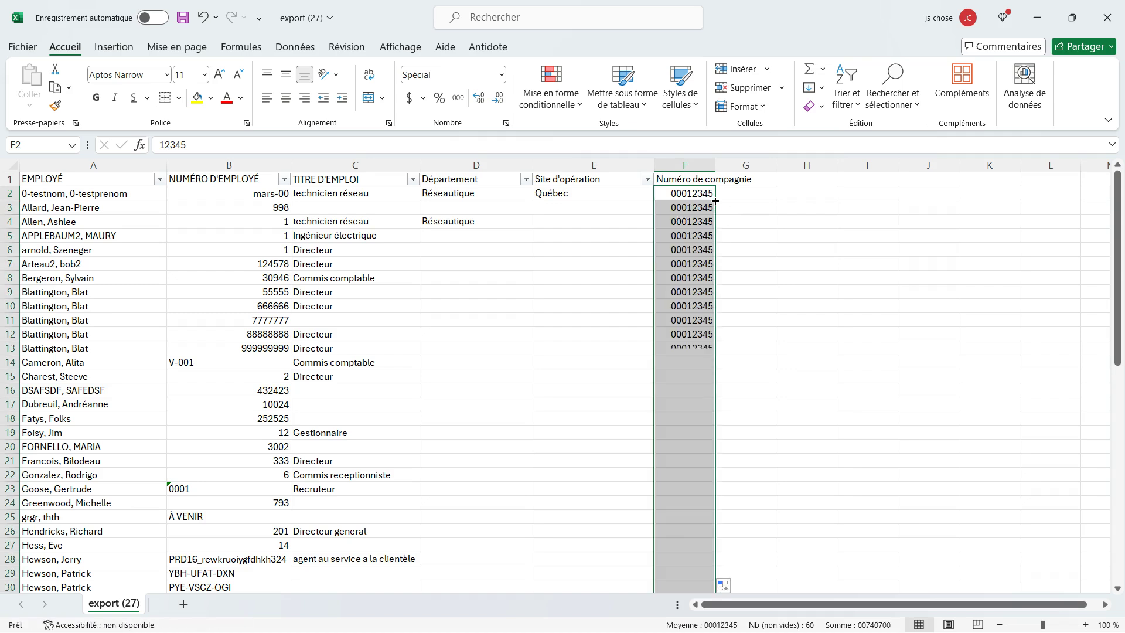
{"action": "left_click", "coordinate": [694, 217]}
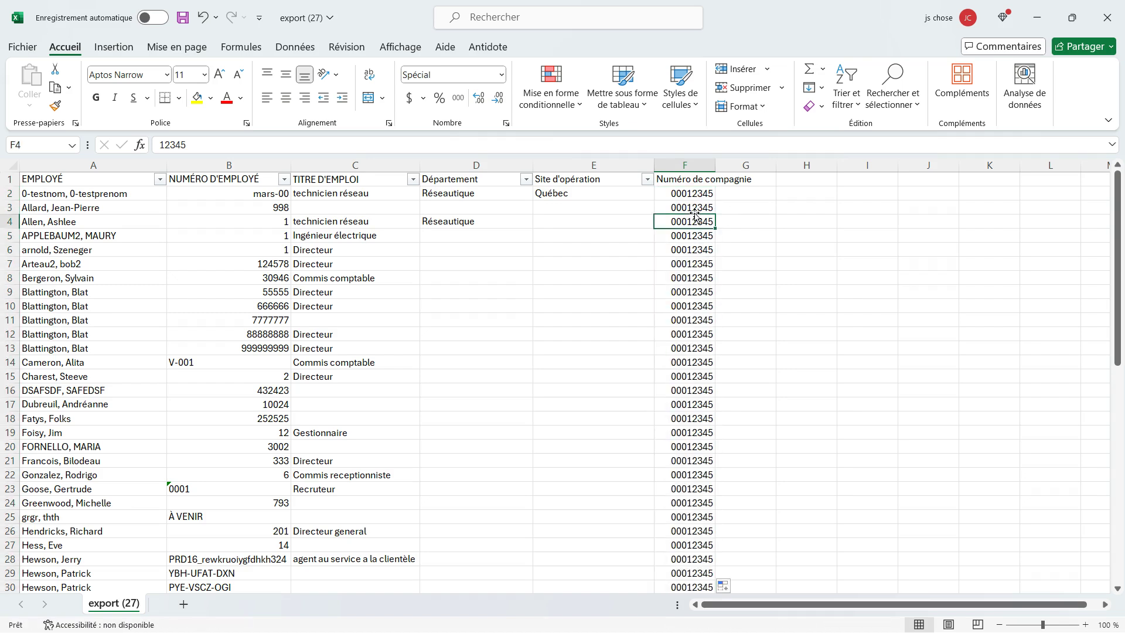
{"action": "left_click", "coordinate": [694, 209]}
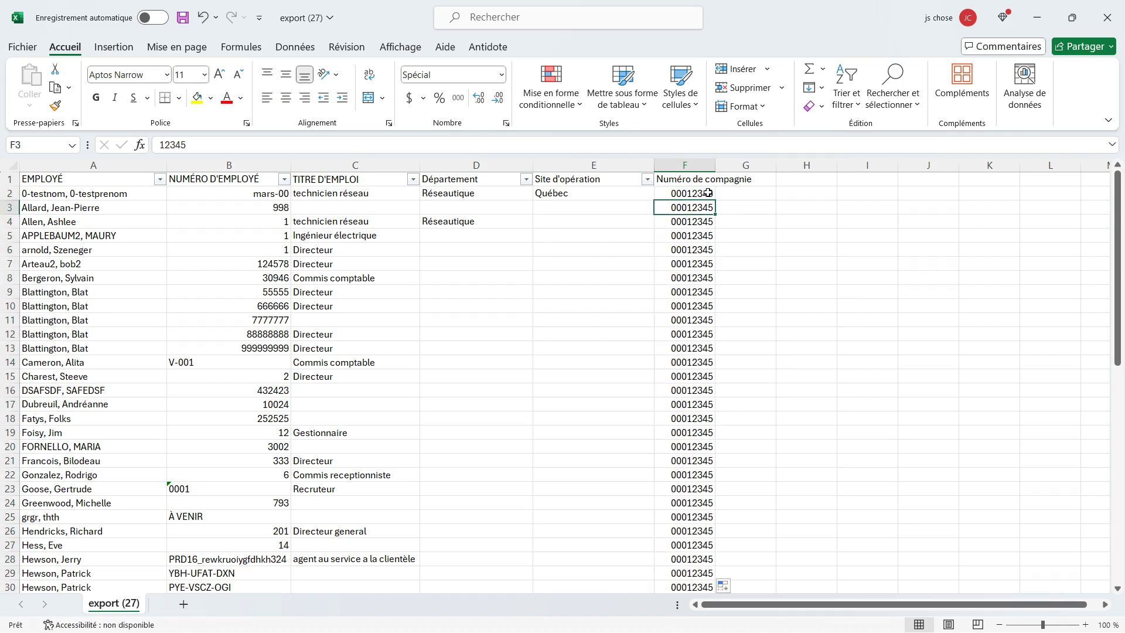
{"action": "left_click", "coordinate": [708, 193]}
{"action": "left_click", "coordinate": [702, 207]}
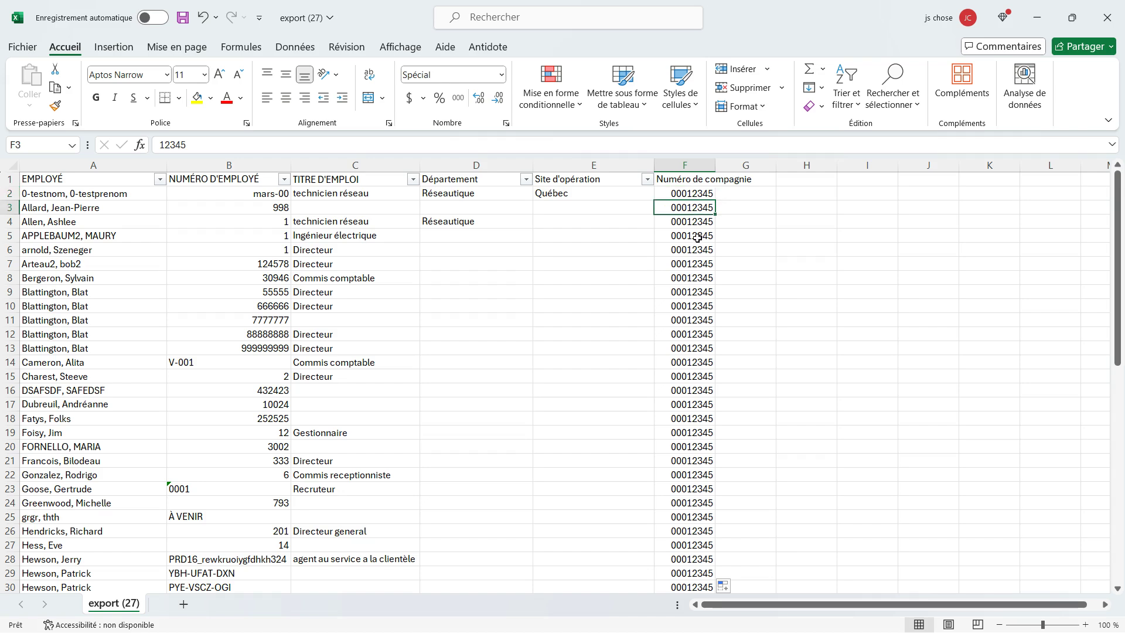
Replace the company number in cell F5 with 23587
{"action": "left_click", "coordinate": [696, 236]}
{"action": "left_click_drag", "start_coordinate": [217, 148], "coordinate": [155, 147]}
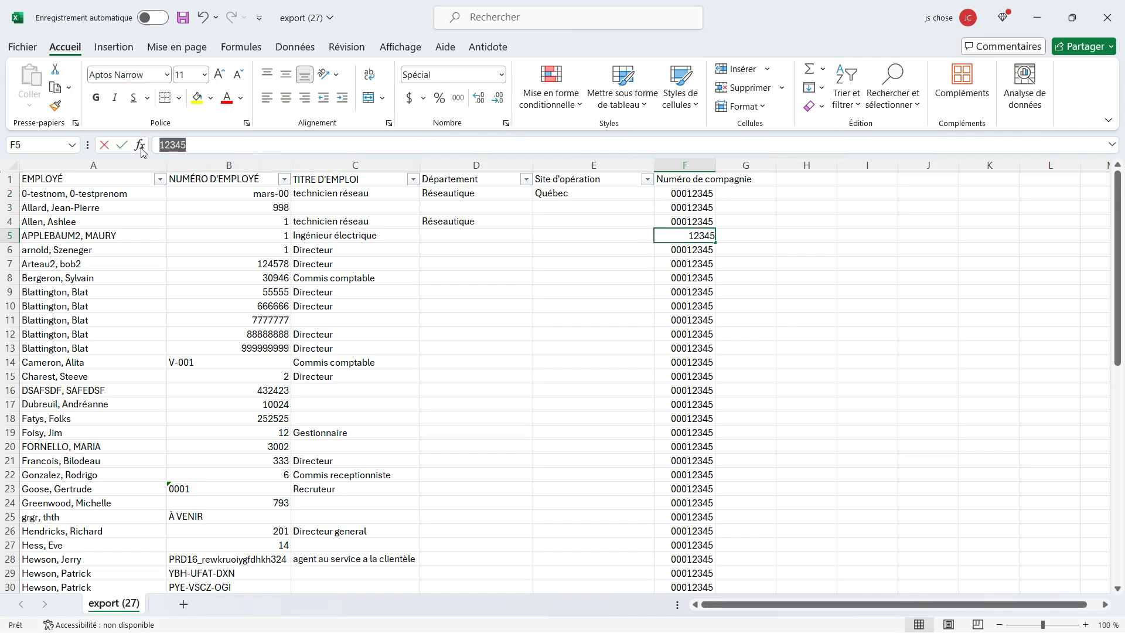
{"action": "type", "text": "2358"}
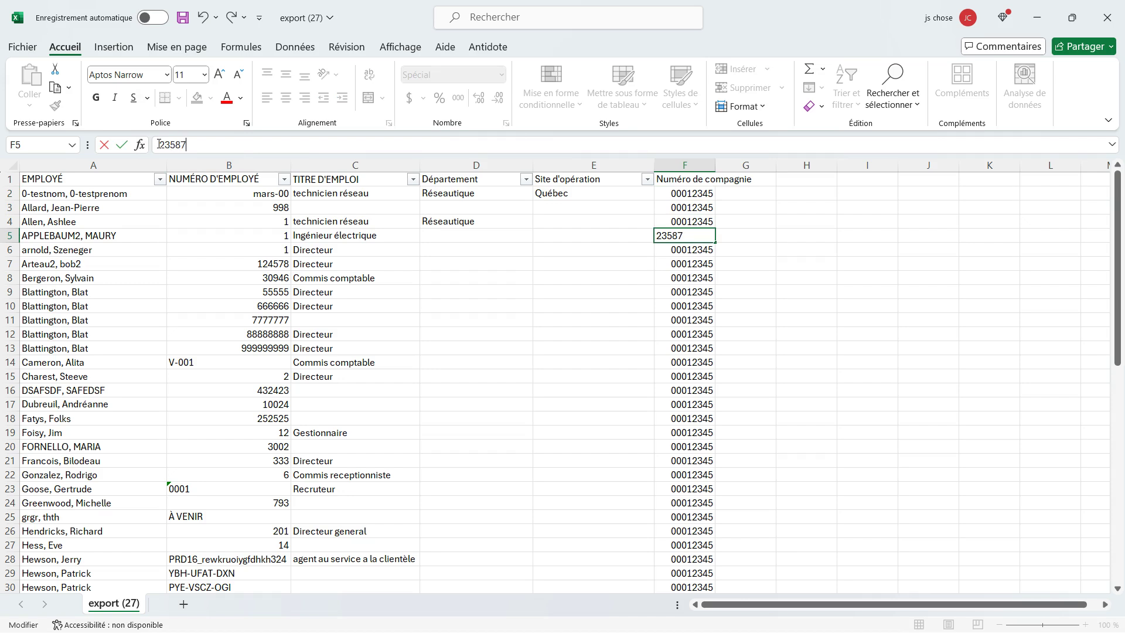
{"action": "type", "text": "7"}
{"action": "key", "text": "Return"}
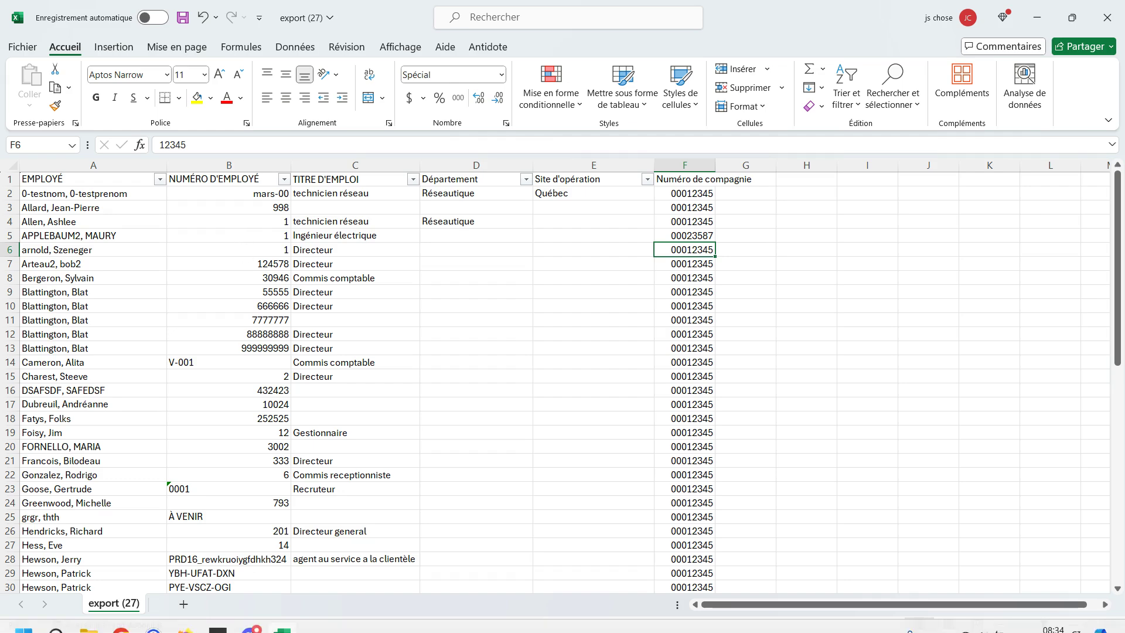
Minimize the Excel workbook and switch back to the Folks RH employee summary in Chrome
{"action": "mouse_move", "coordinate": [113, 619]}
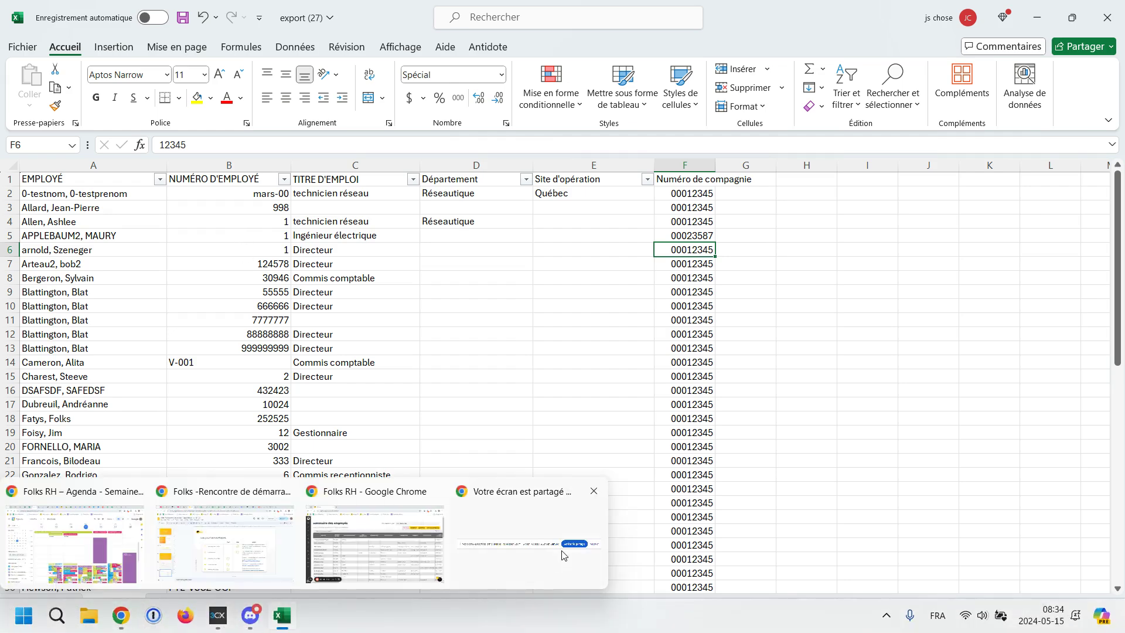
{"action": "left_click", "coordinate": [565, 559]}
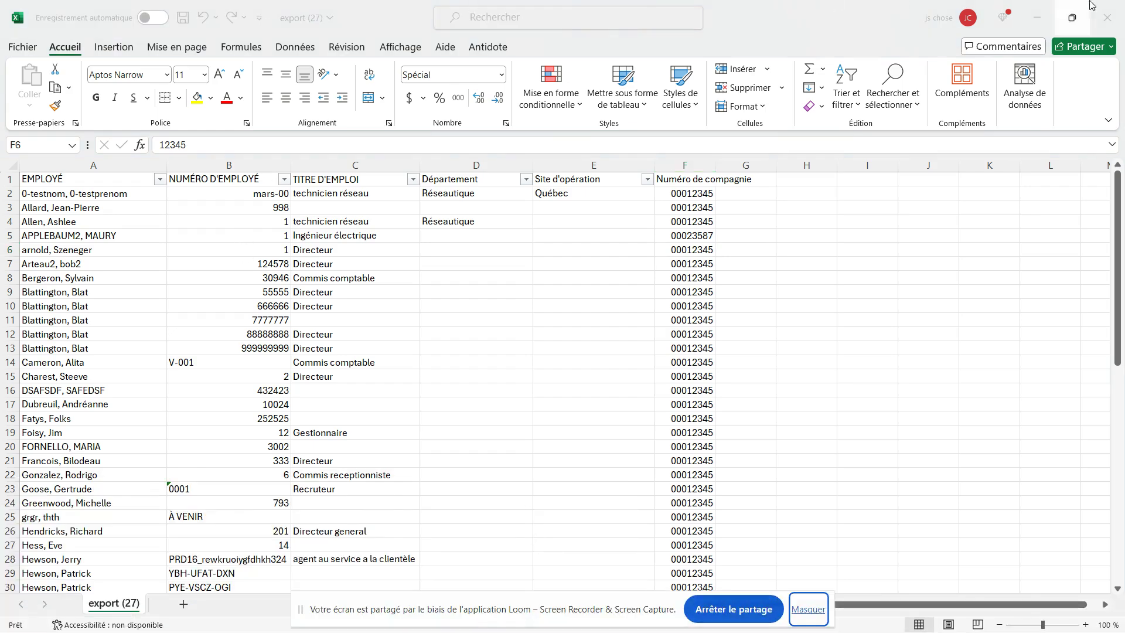
{"action": "left_click", "coordinate": [1037, 19]}
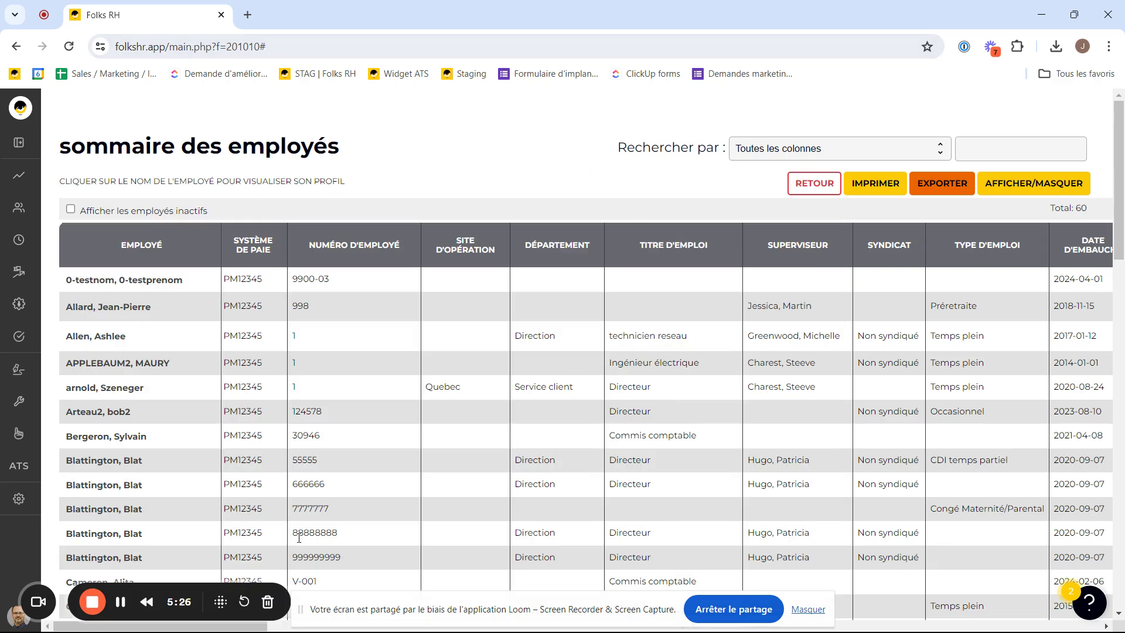